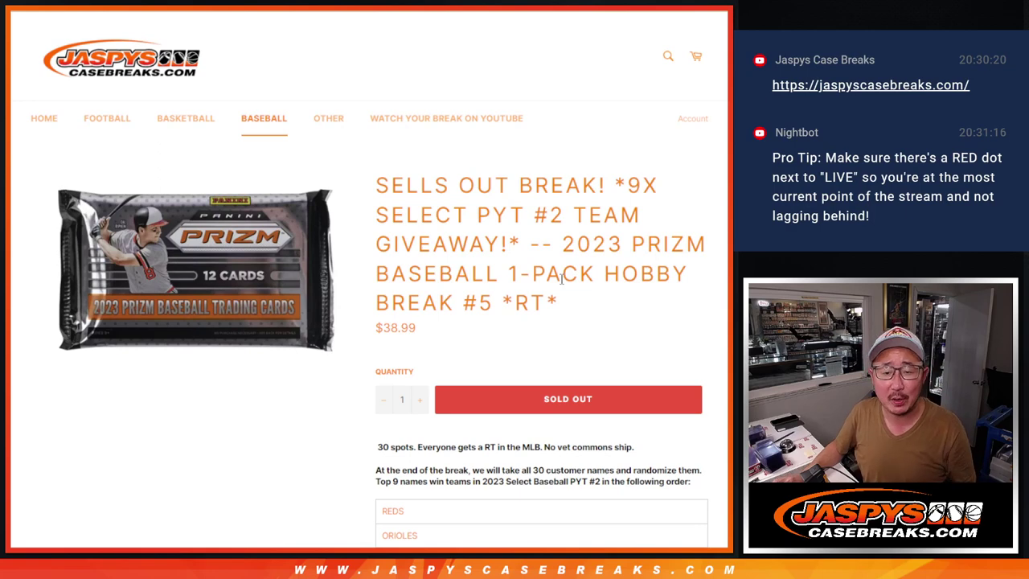
Highlight parts of the sold-out 2023 Prizm break title, then clear the highlight and scroll the page
drag(478, 303, 560, 303)
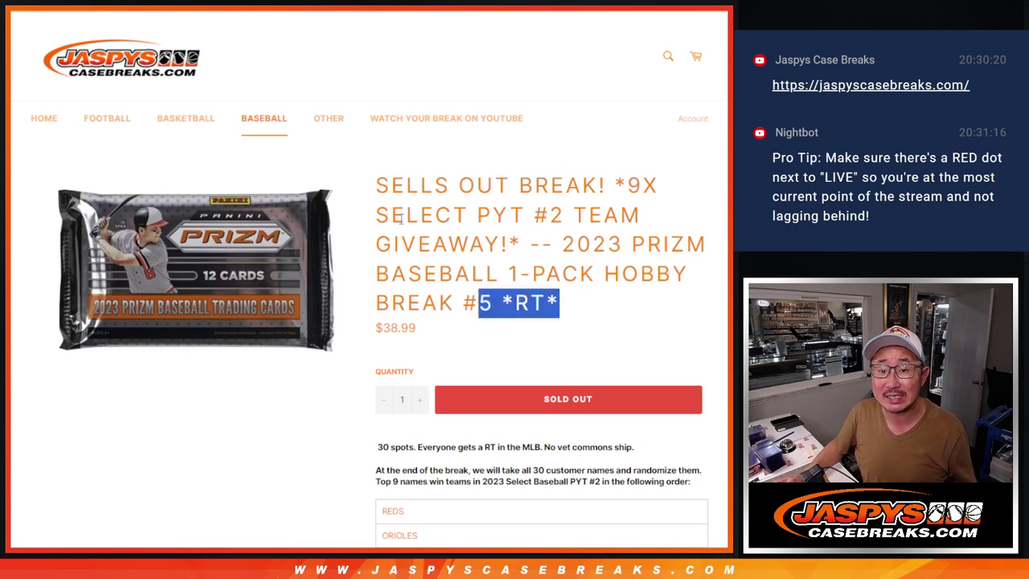
drag(400, 219, 554, 219)
click(594, 243)
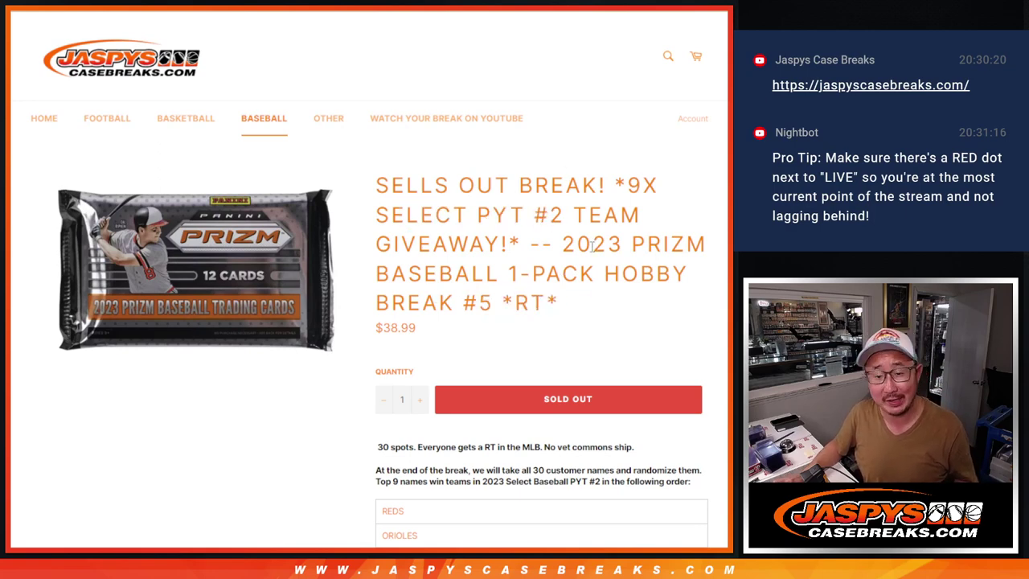
scroll(590, 266, down, 3)
scroll(594, 273, up, 3)
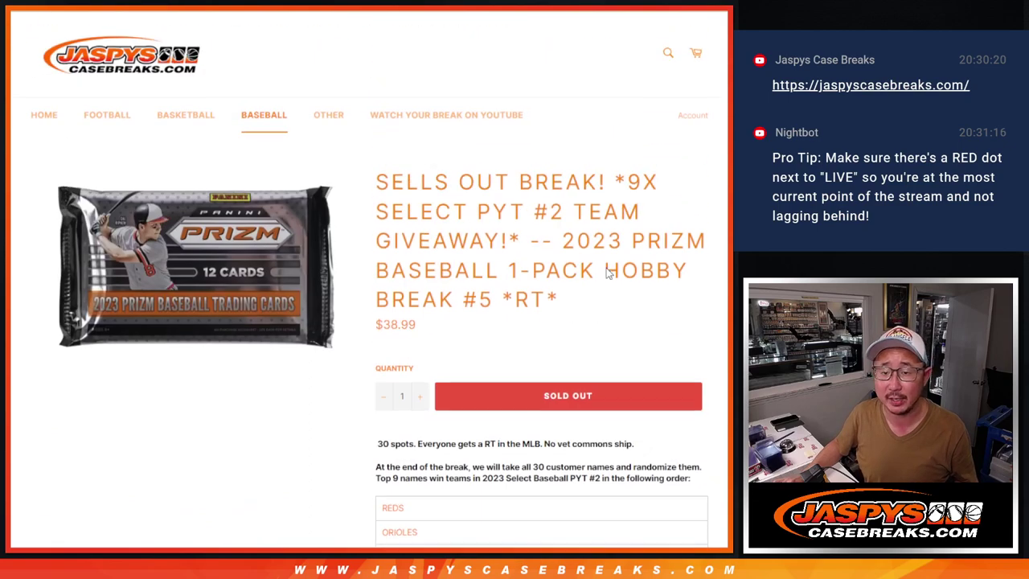
Look over the customer-name and MLB team list randomizers
key(ctrl+Tab)
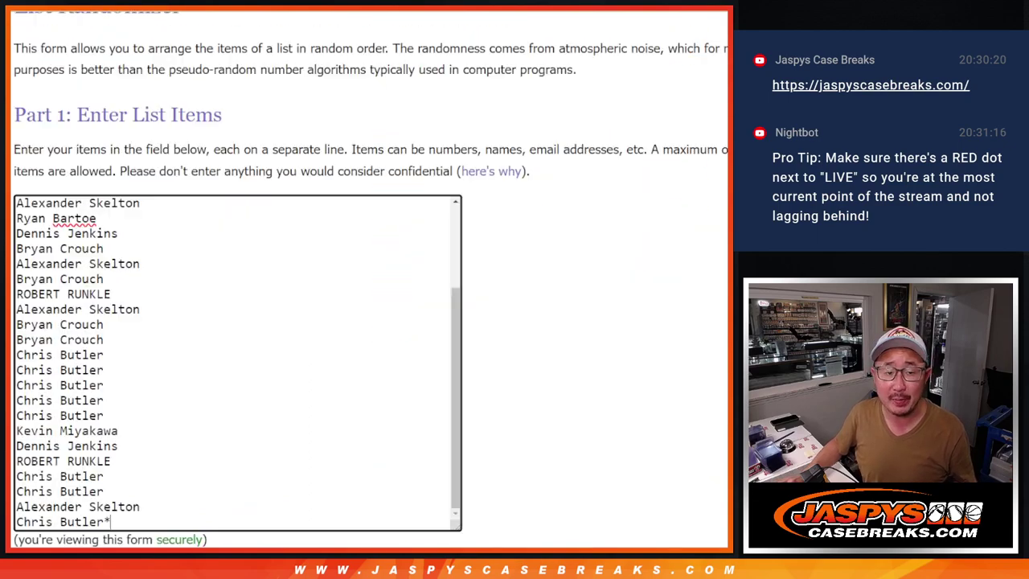
scroll(375, 305, up, 3)
scroll(378, 308, down, 3)
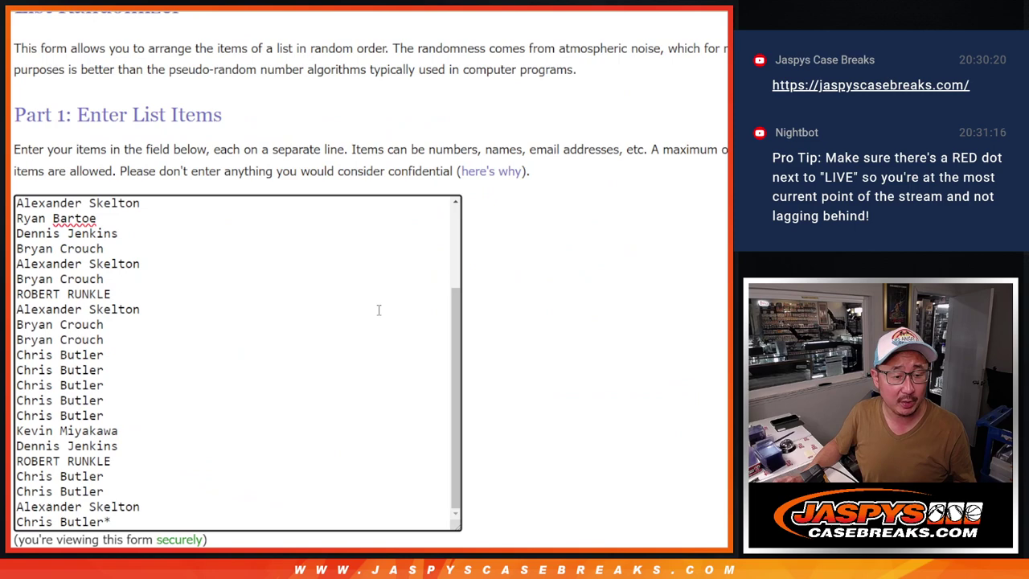
key(ctrl+Tab)
scroll(352, 469, up, 5)
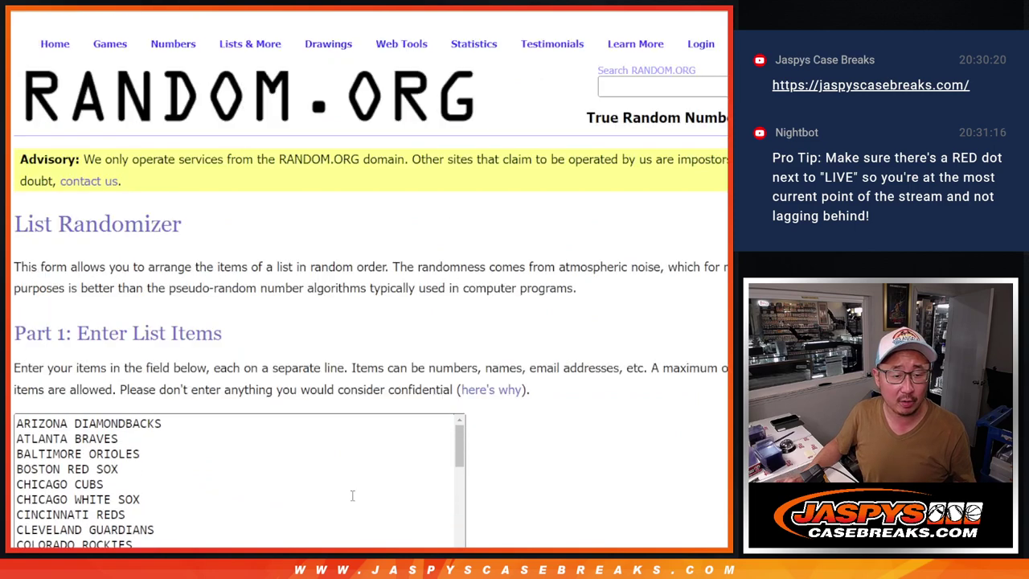
Roll two dice on the Dice Roller (6 and 6) and return to the customer-name randomizer
key(ctrl+Tab)
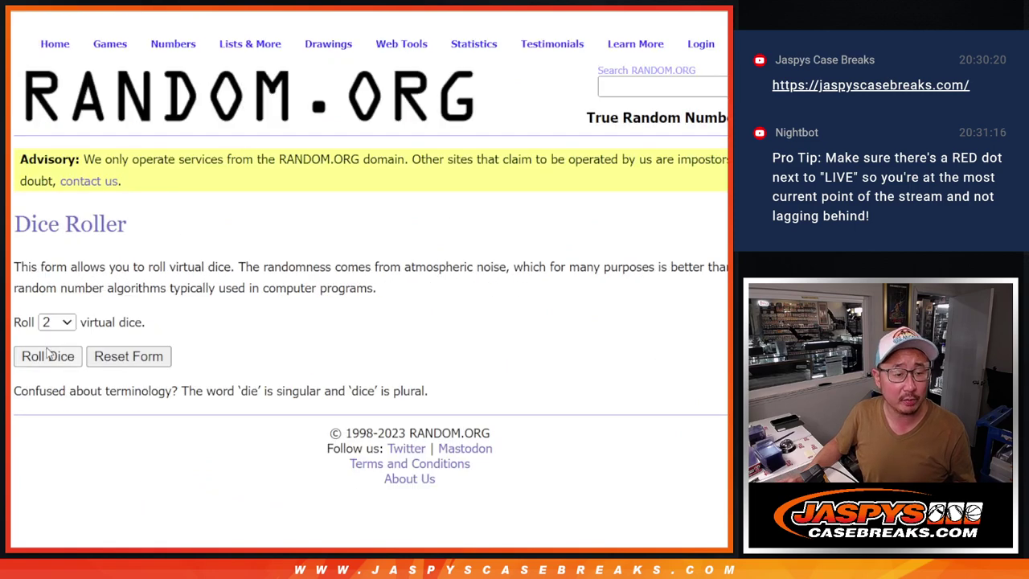
click(47, 355)
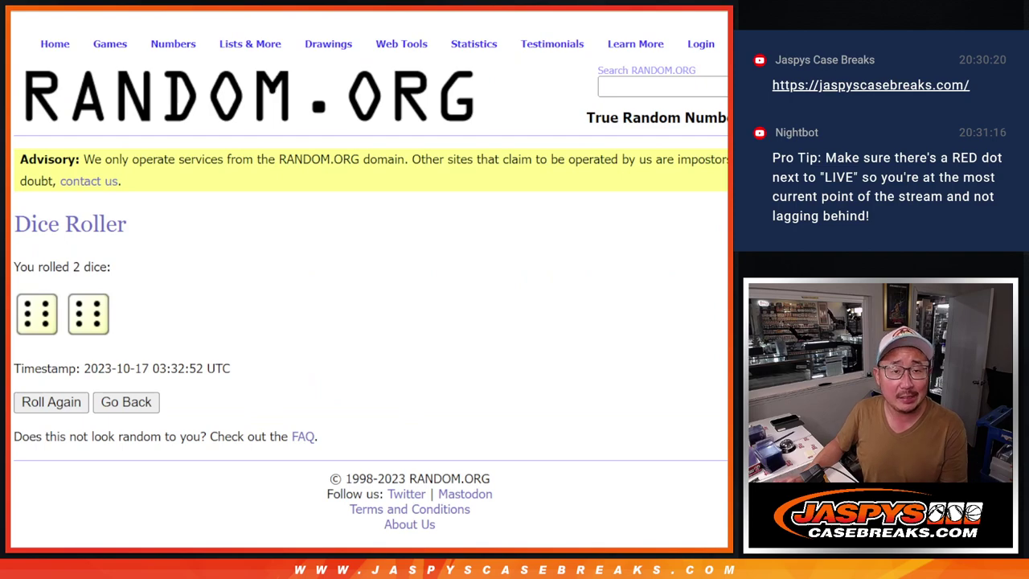
key(ctrl+Tab)
scroll(619, 279, down, 3)
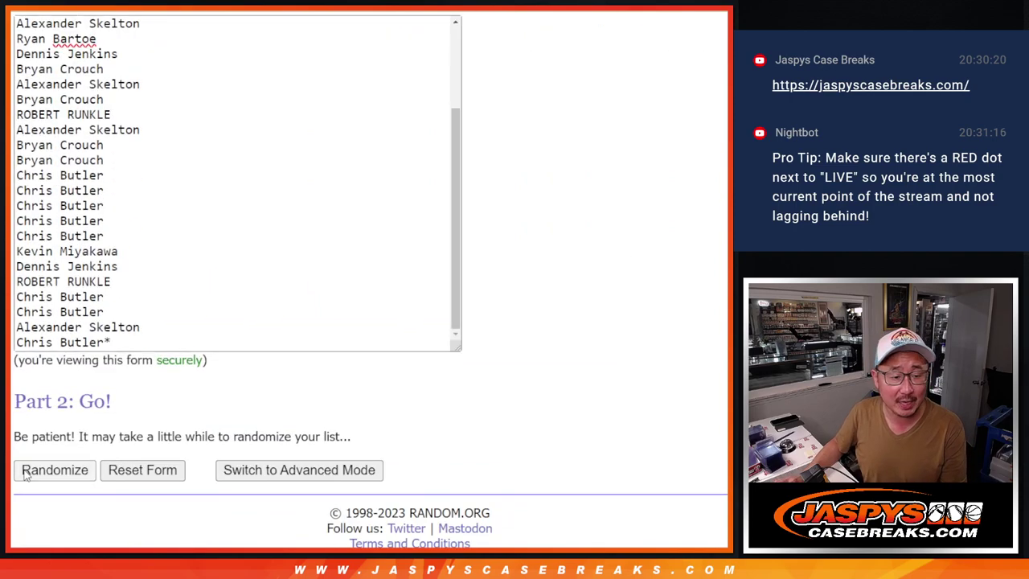
Randomize the customer-name list 12 times
click(24, 474)
scroll(24, 474, down, 5)
click(25, 473)
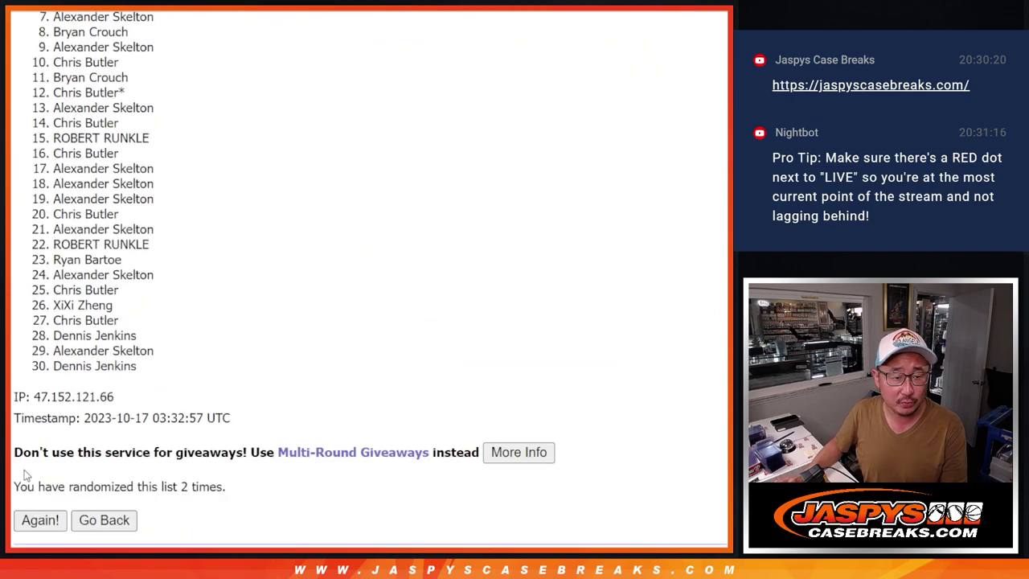
click(26, 472)
click(26, 472)
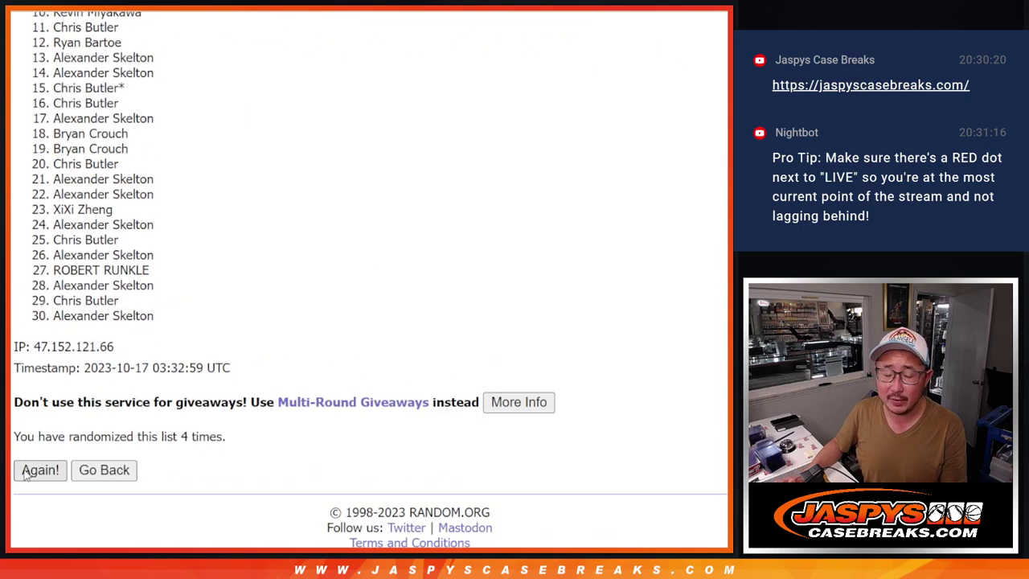
click(26, 472)
click(26, 472)
click(26, 472)
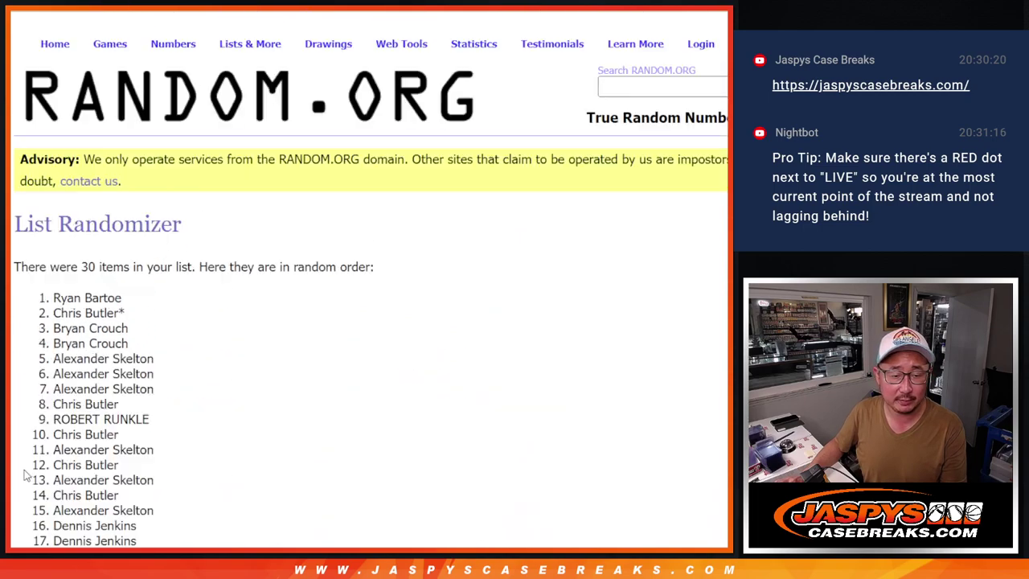
click(26, 473)
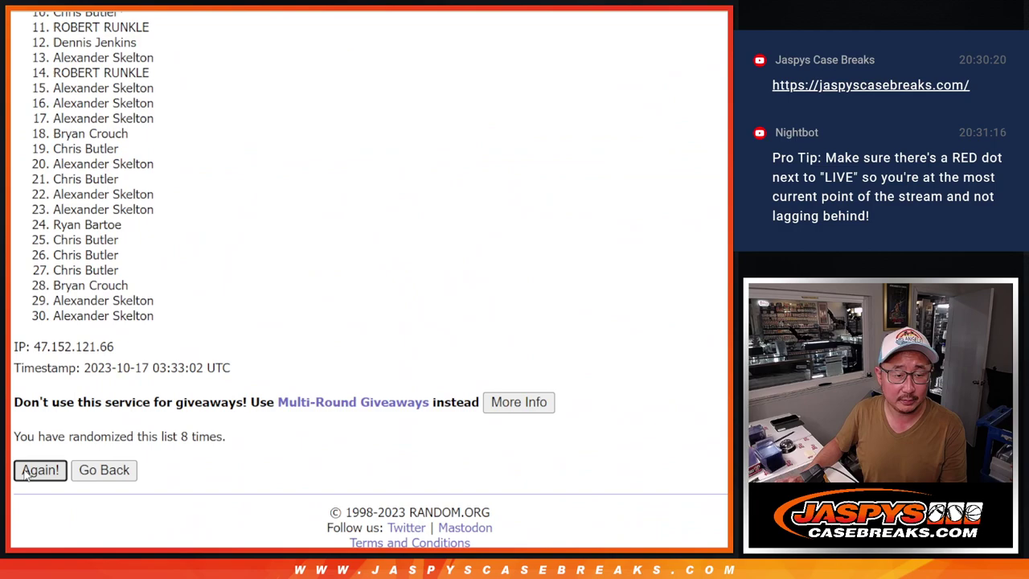
click(26, 472)
click(25, 472)
click(26, 473)
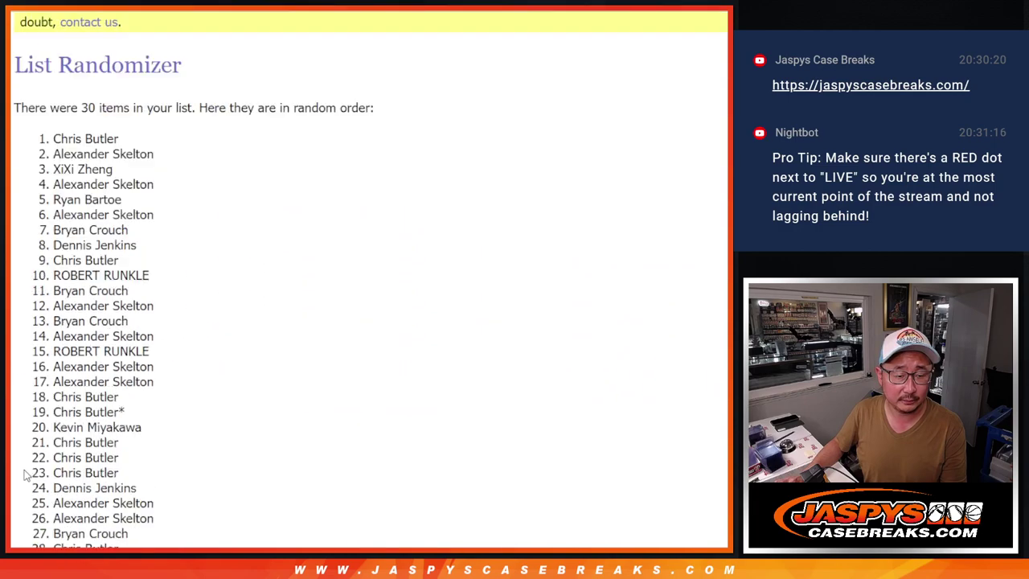
click(26, 473)
Select and copy all 30 shuffled names in their final order
scroll(145, 267, up, 3)
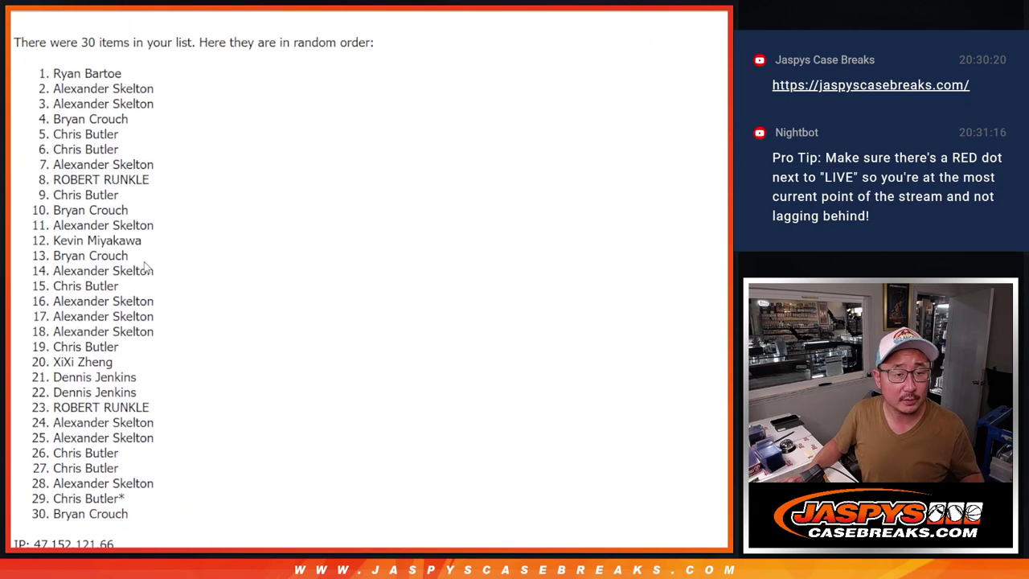
drag(58, 73, 147, 422)
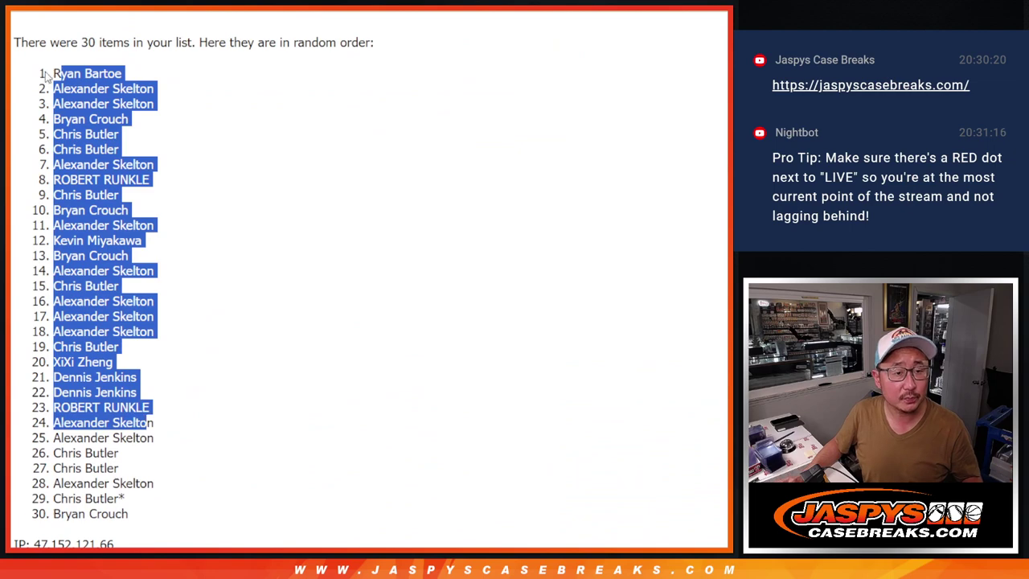
drag(48, 75, 142, 516)
scroll(142, 517, down, 3)
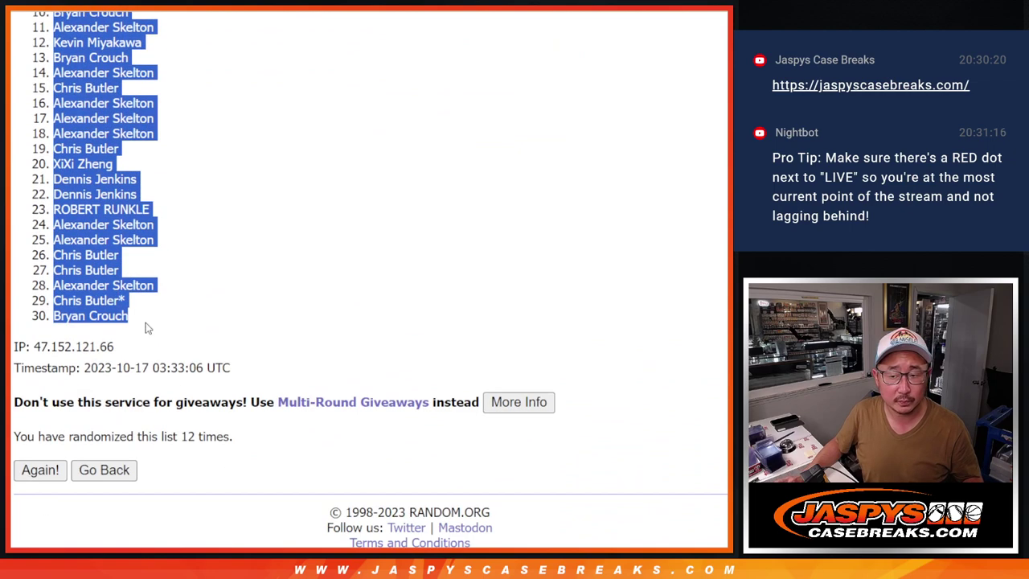
Paste the 30 shuffled names into column A of the Prizm sheet
click(294, 12)
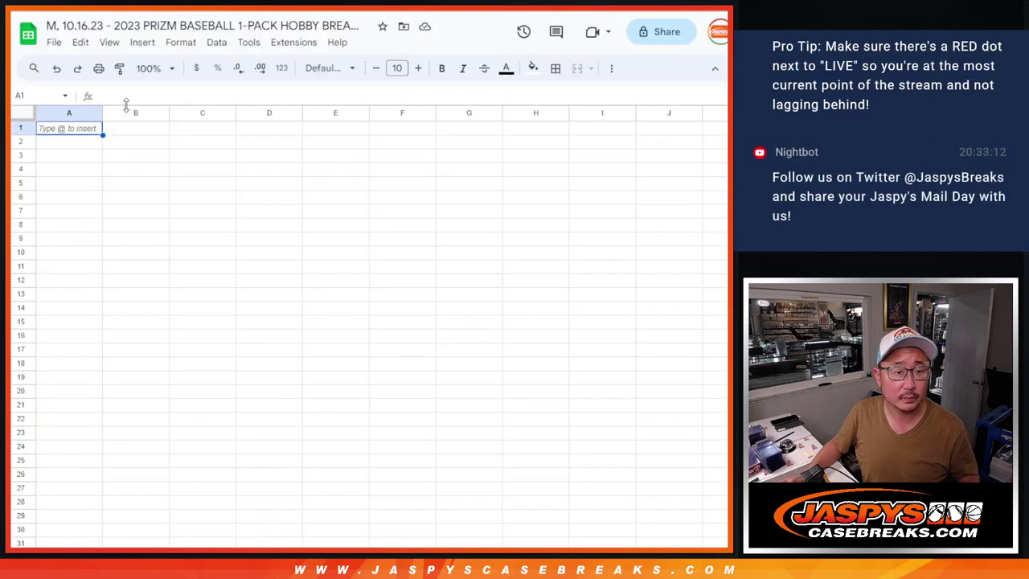
key(ctrl+Tab)
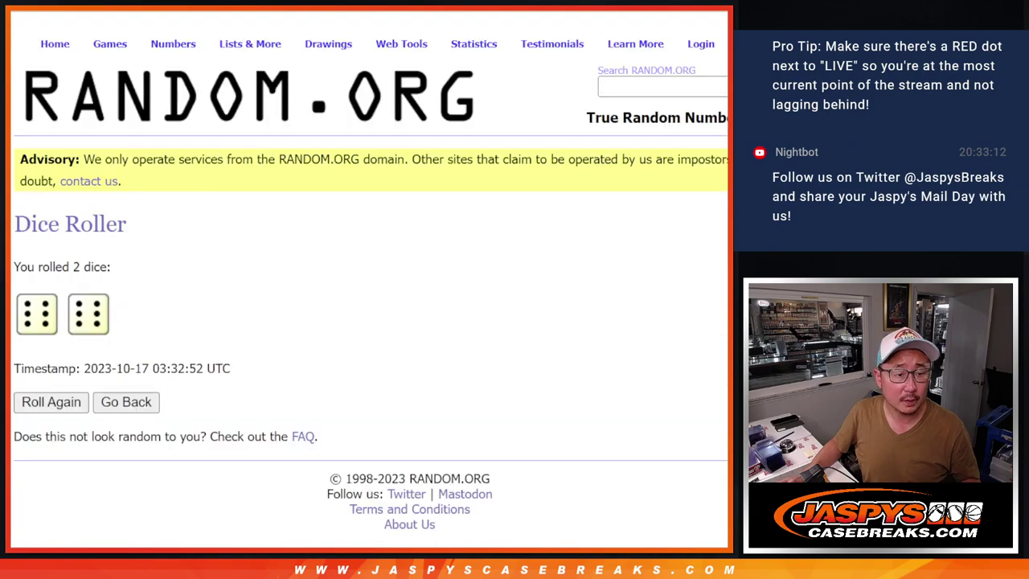
key(ctrl+Tab)
key(ctrl+Tab)
Shuffle the MLB team list 12 times so it starts with Los Angeles Dodgers and Detroit Tigers
scroll(332, 530, down, 3)
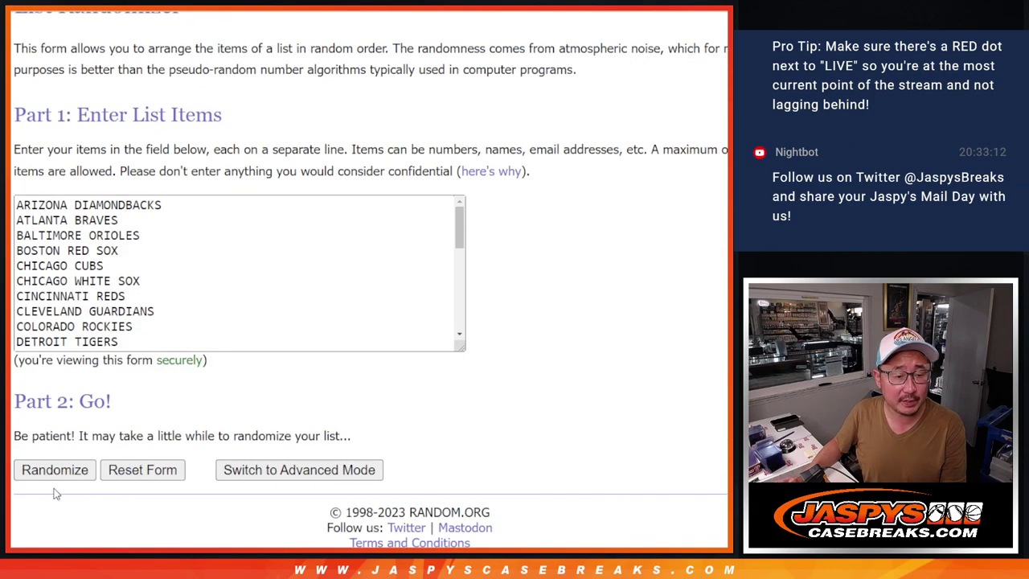
click(34, 474)
scroll(33, 474, down, 10)
click(33, 475)
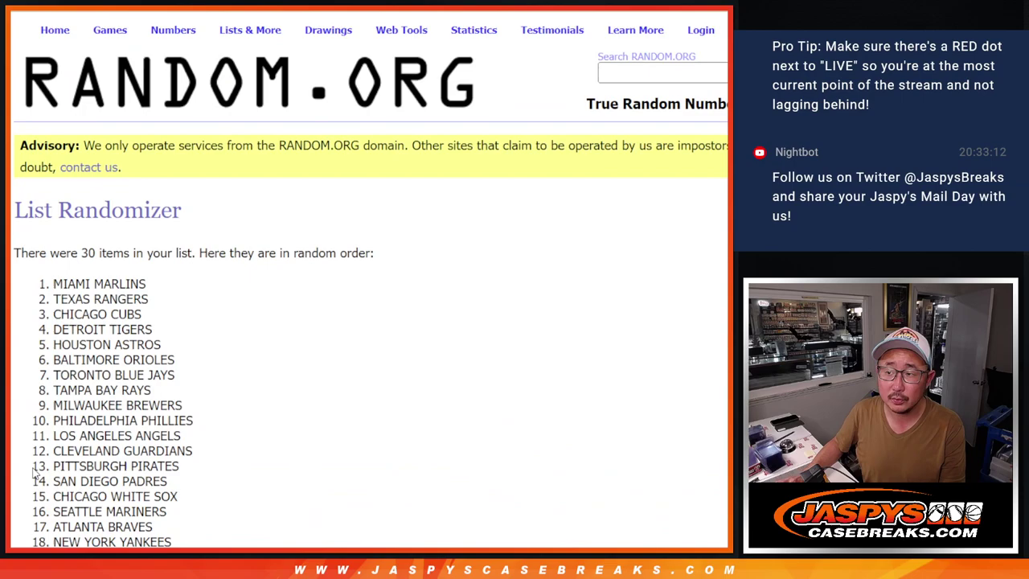
scroll(34, 474, down, 10)
click(34, 474)
scroll(34, 474, down, 10)
click(33, 474)
scroll(33, 474, down, 10)
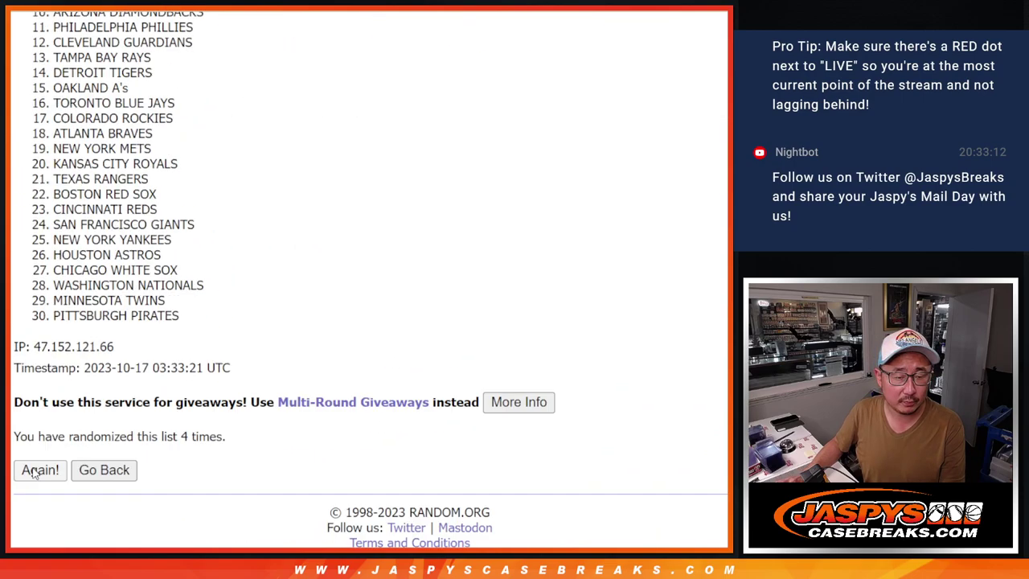
click(33, 474)
scroll(33, 474, down, 10)
click(34, 474)
scroll(34, 474, down, 10)
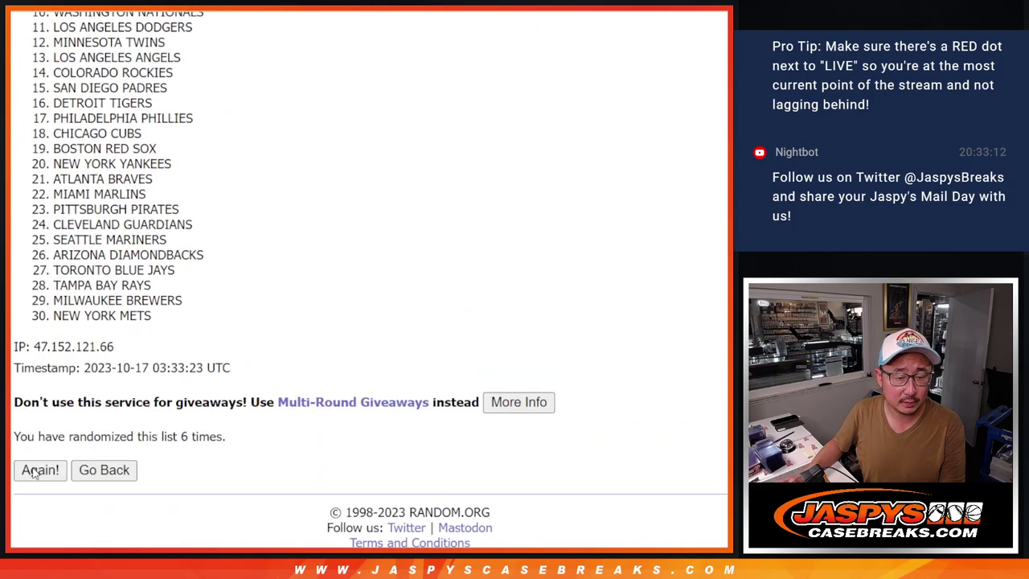
click(34, 474)
scroll(34, 474, down, 10)
click(34, 474)
scroll(34, 474, down, 10)
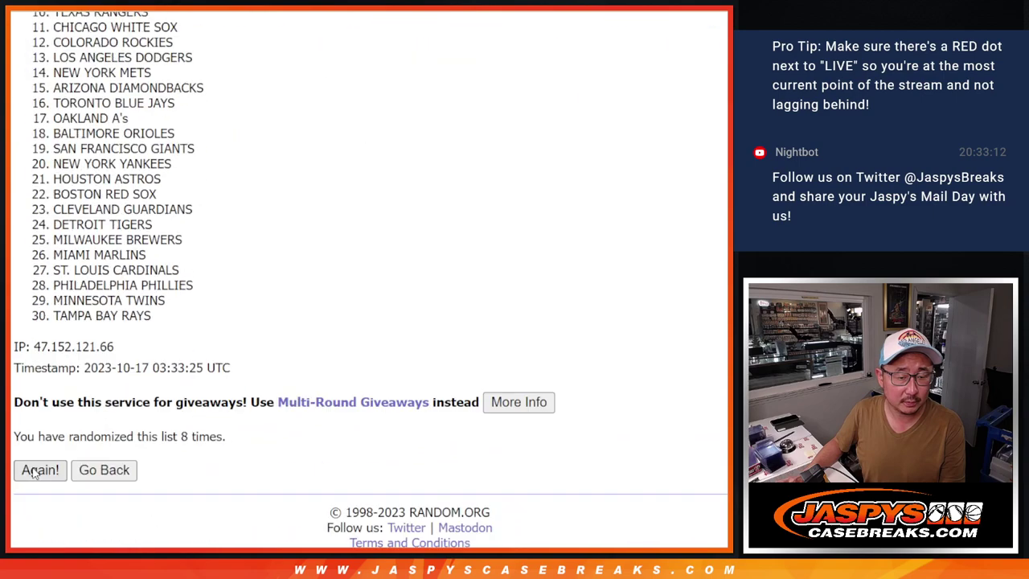
click(34, 474)
scroll(34, 474, down, 10)
click(34, 474)
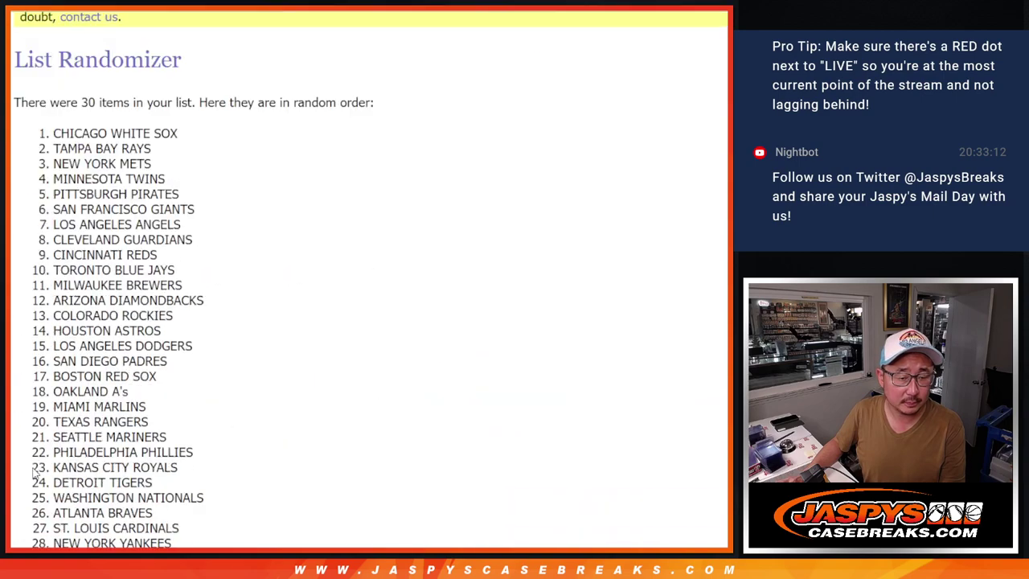
scroll(34, 474, down, 10)
click(34, 474)
scroll(34, 474, down, 10)
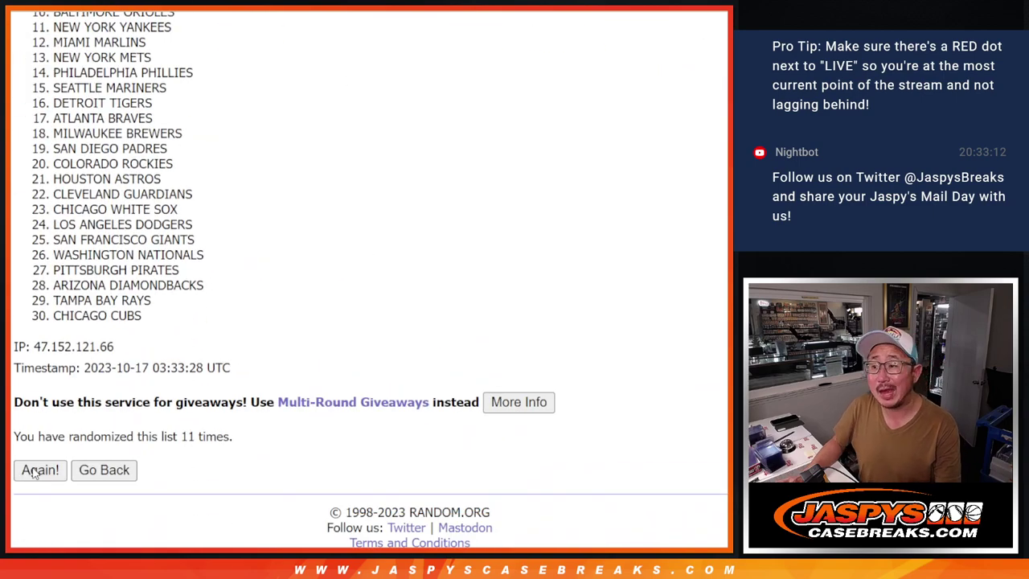
click(33, 474)
scroll(227, 372, down, 10)
scroll(222, 402, up, 10)
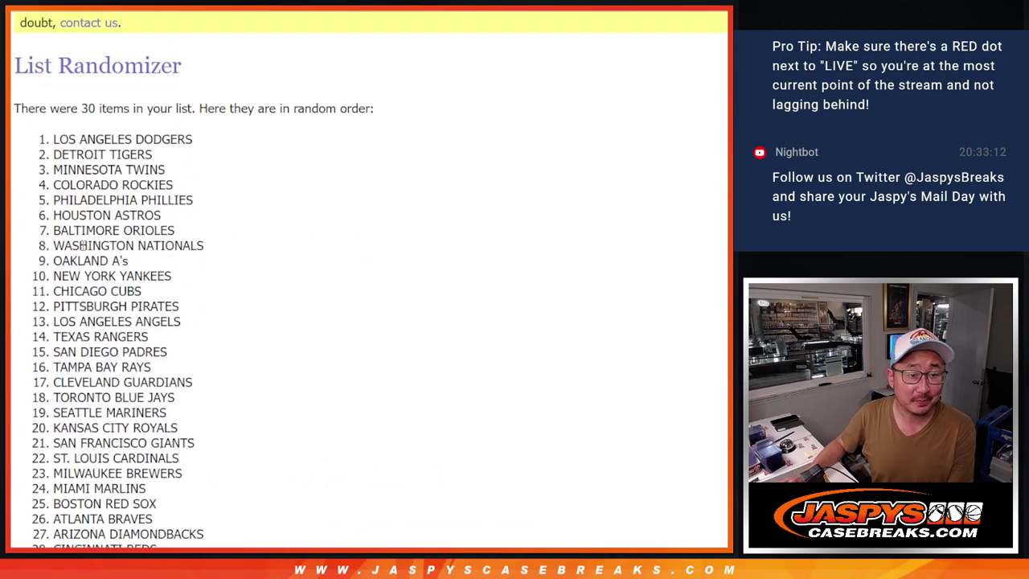
Copy the 30 shuffled teams and paste them into column B starting at B1
drag(46, 142, 158, 304)
key(ctrl+c)
key(alt+Tab)
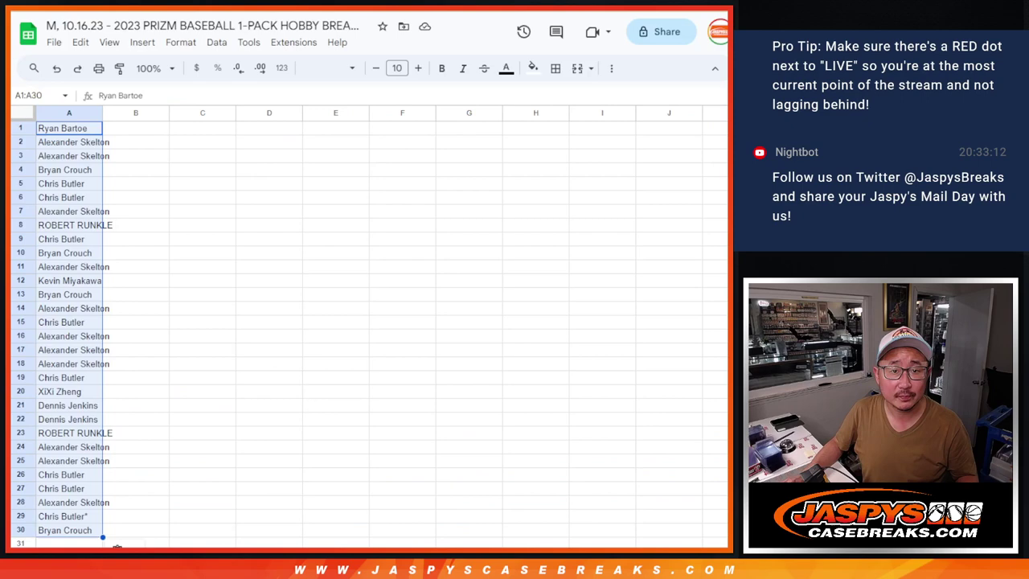
click(147, 126)
key(ctrl+v)
Set the whole sheet to Spectral 12, zoom to 150%, and auto-fit columns A and B
click(24, 114)
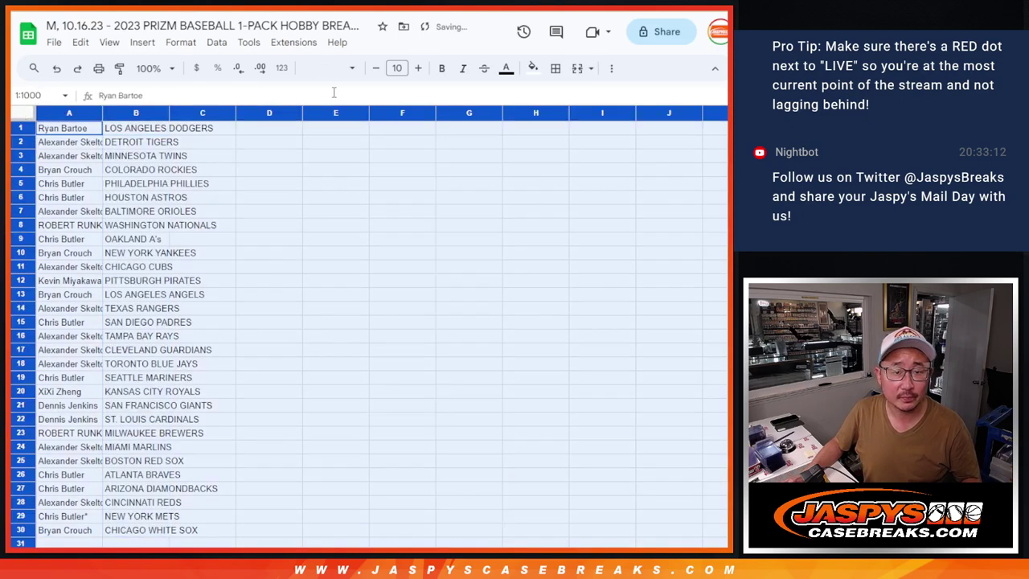
click(333, 69)
click(362, 200)
click(397, 68)
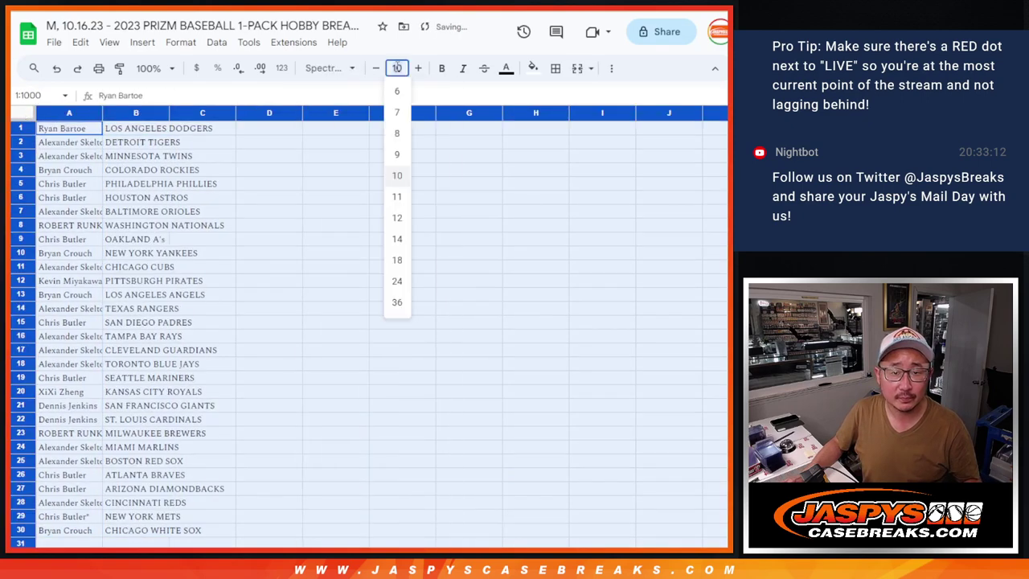
key(Escape)
click(152, 69)
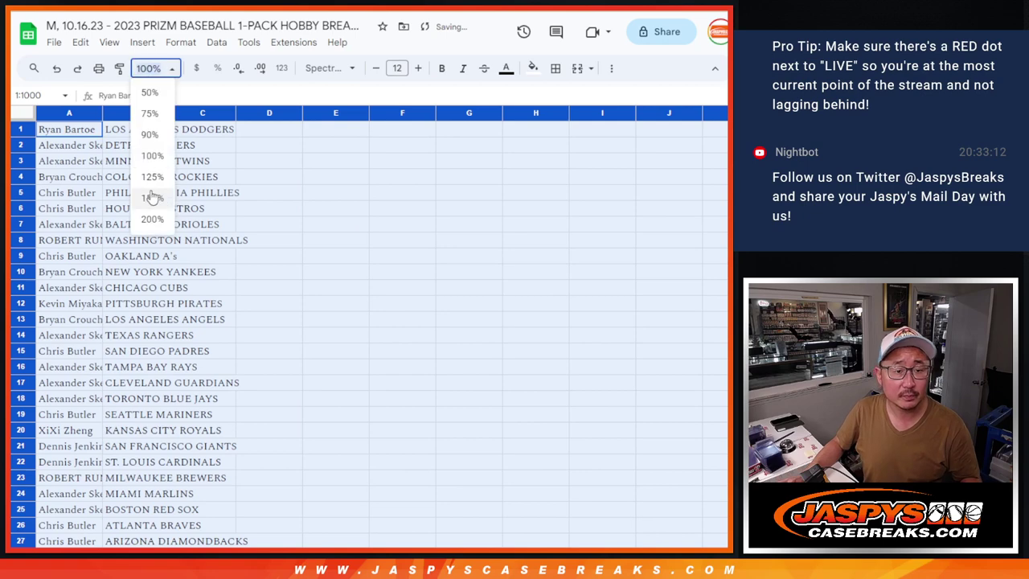
click(153, 199)
double_click(151, 116)
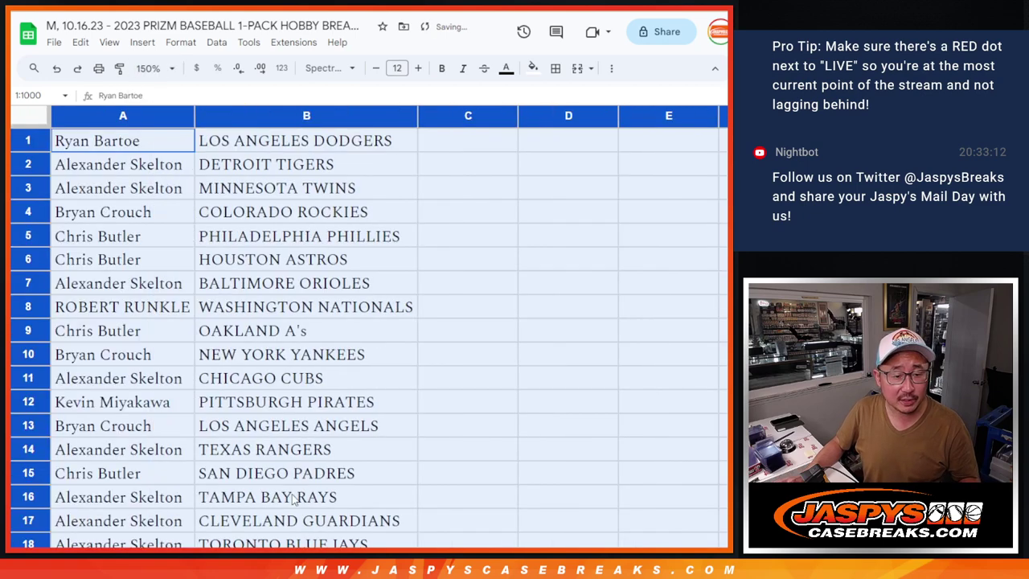
Select the first fifteen pairs A1:B15, then the remaining pairs A16:B30
shift+click(277, 481)
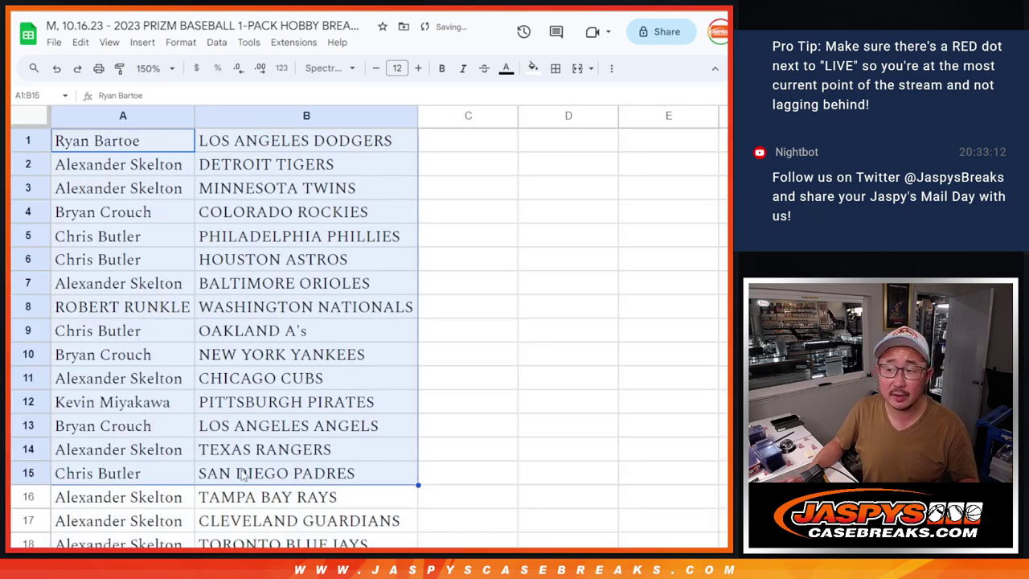
scroll(339, 441, down, 6)
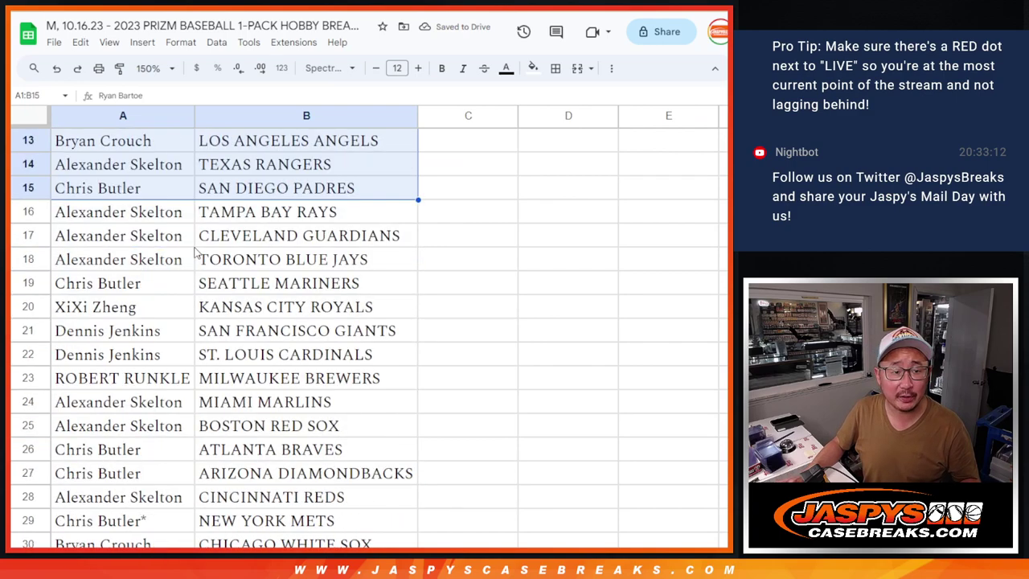
scroll(194, 252, down, 1)
click(160, 164)
shift+click(251, 499)
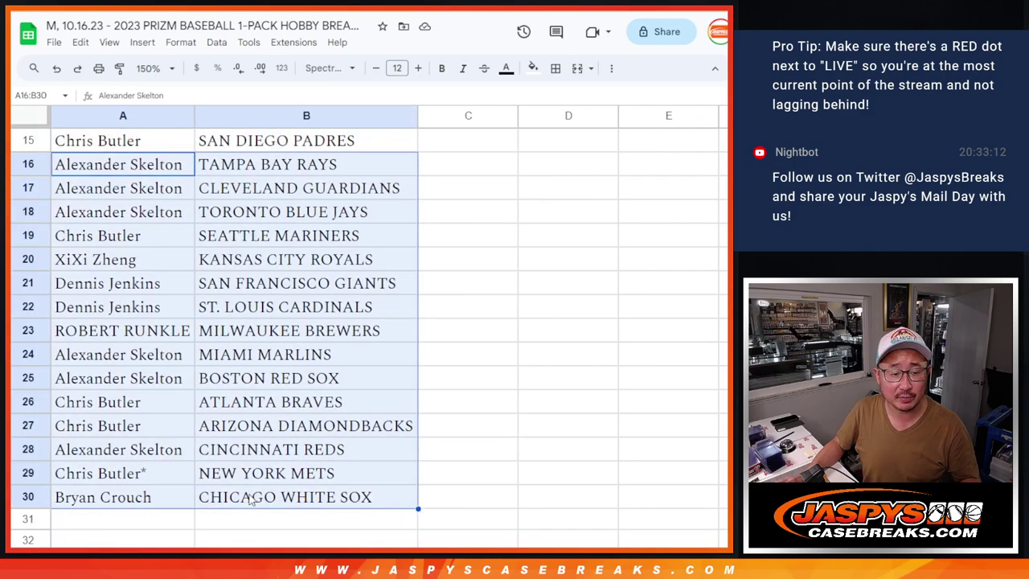
scroll(275, 485, up, 7)
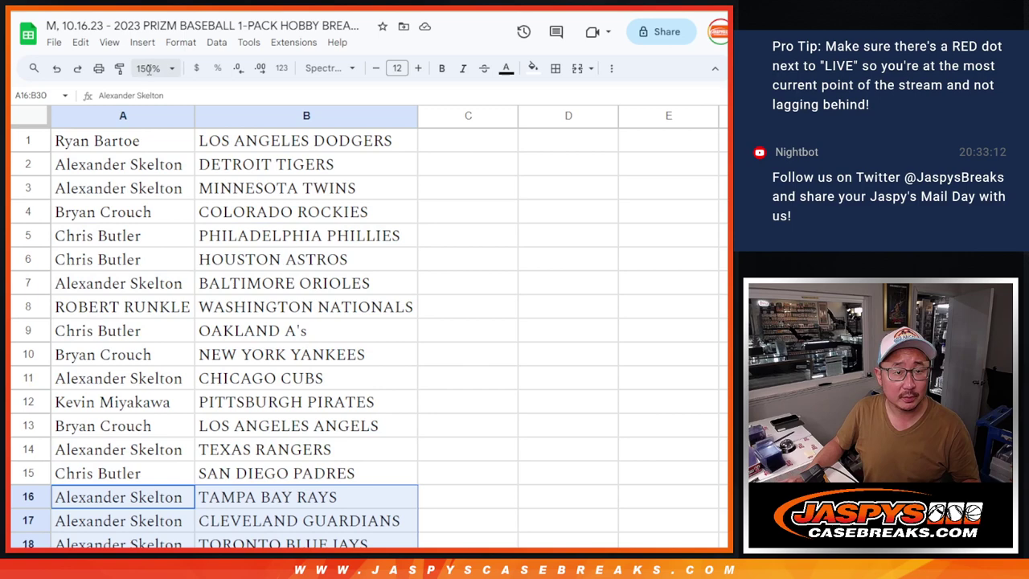
Zoom out to 90% and sort the sheet A to Z by team in column B
click(148, 69)
click(156, 136)
right_click(162, 112)
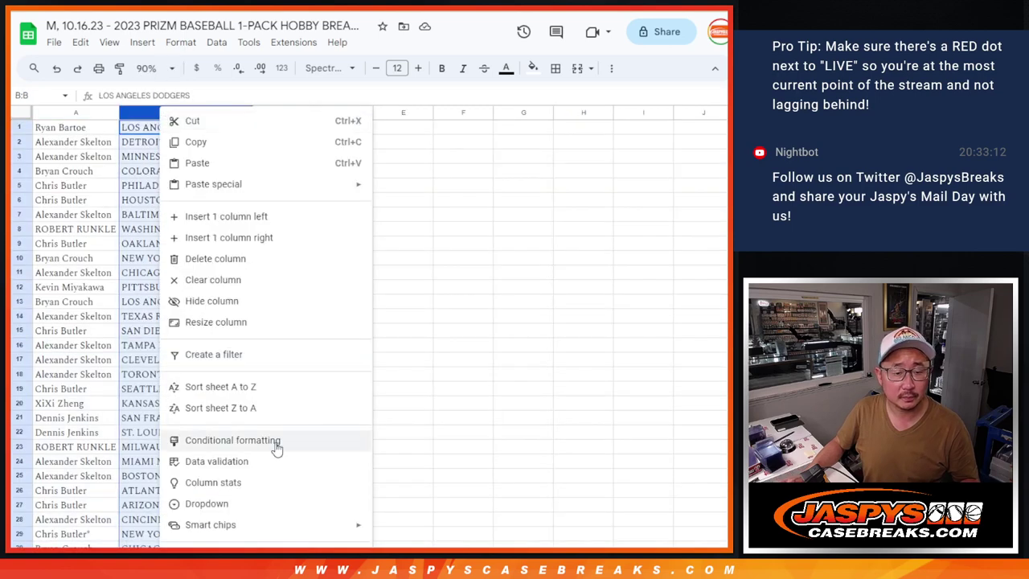
click(246, 386)
Apply borders to every cell in A1:B30
click(102, 132)
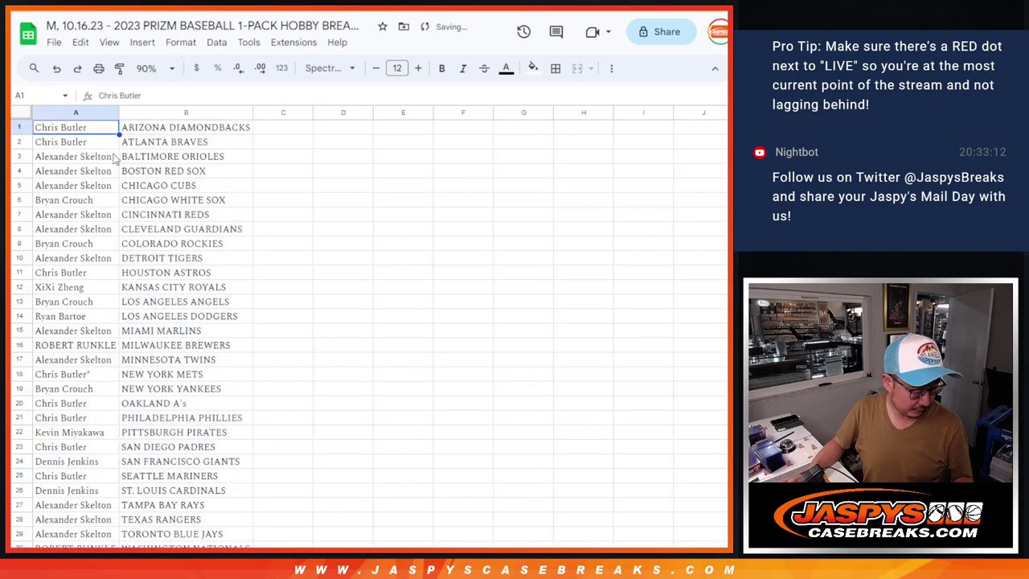
key(ctrl+a)
click(555, 68)
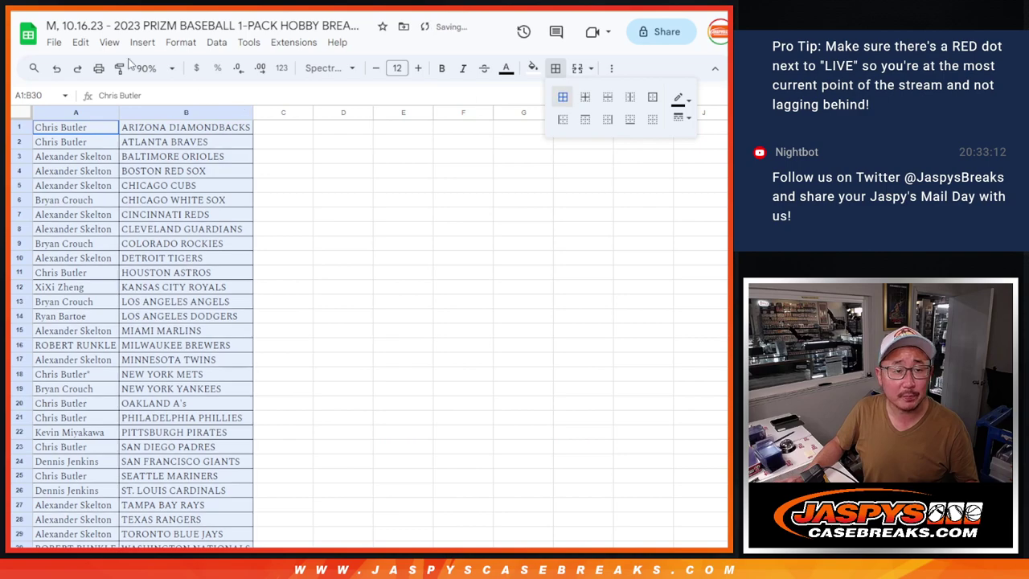
Print the sheet in portrait orientation with the workbook title in the header
click(98, 68)
click(651, 204)
click(635, 404)
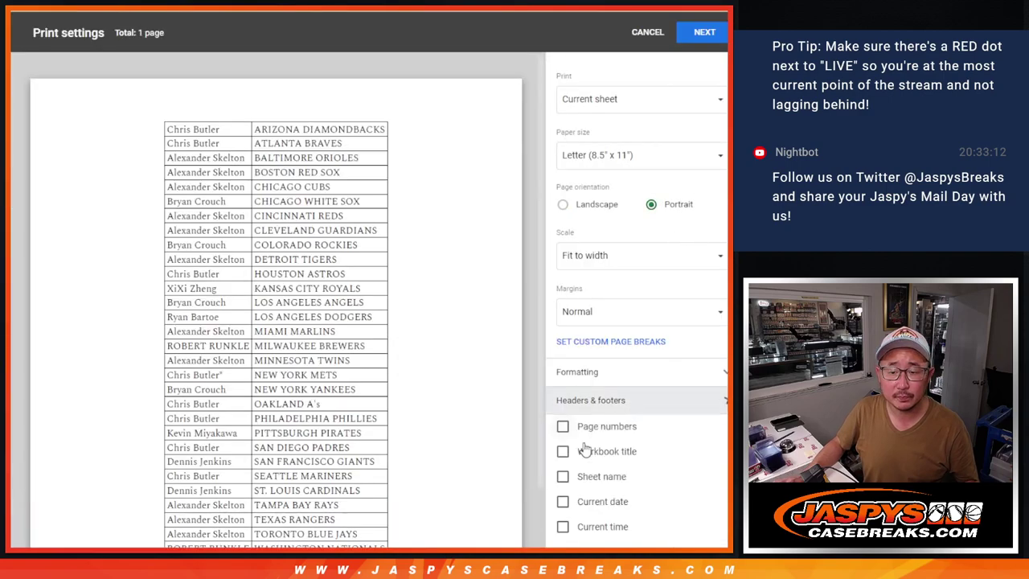
click(563, 450)
click(703, 32)
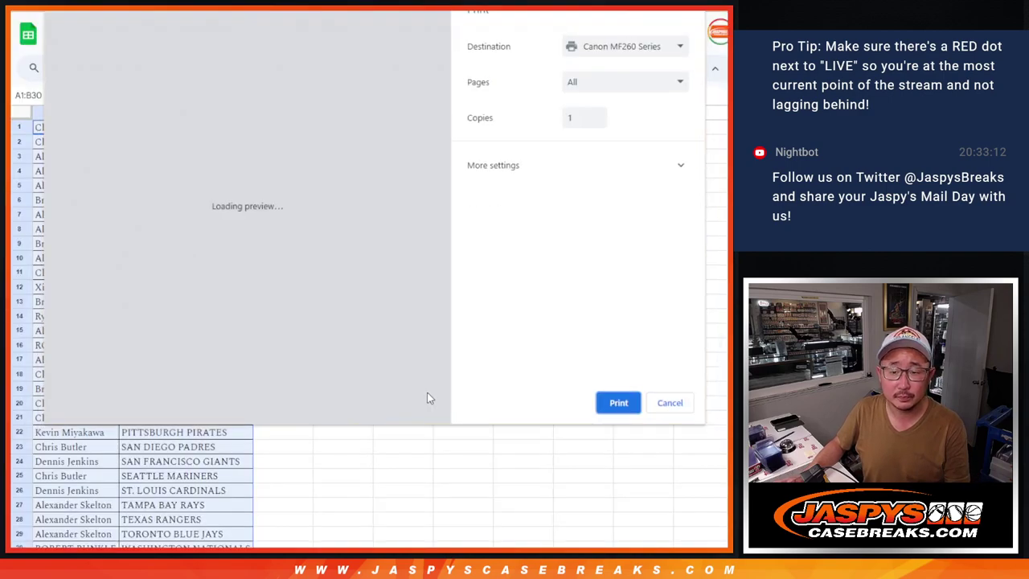
key(Escape)
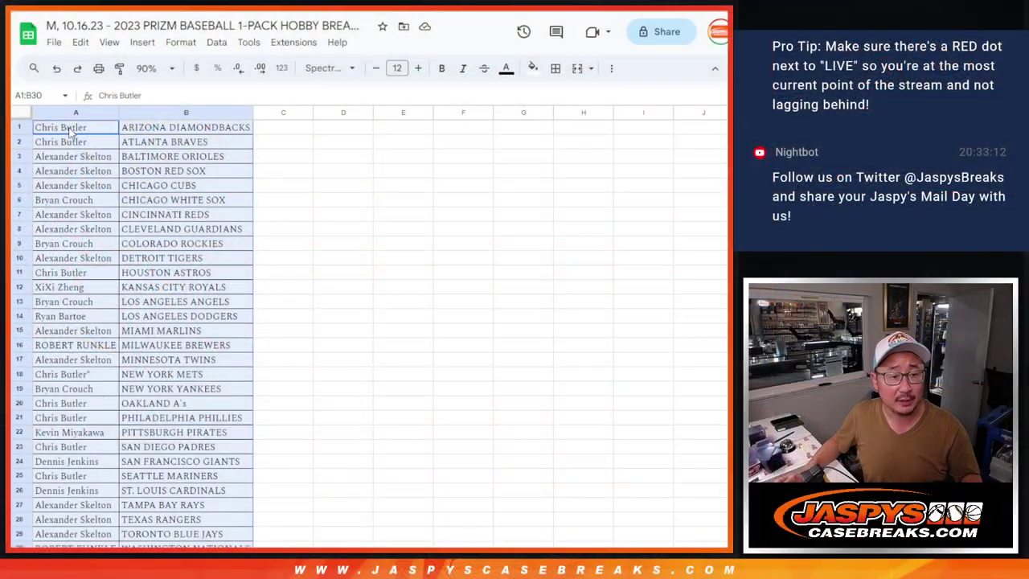
Copy the thirty names in A1:A30 into the RANDOM.ORG randomizer list
click(69, 131)
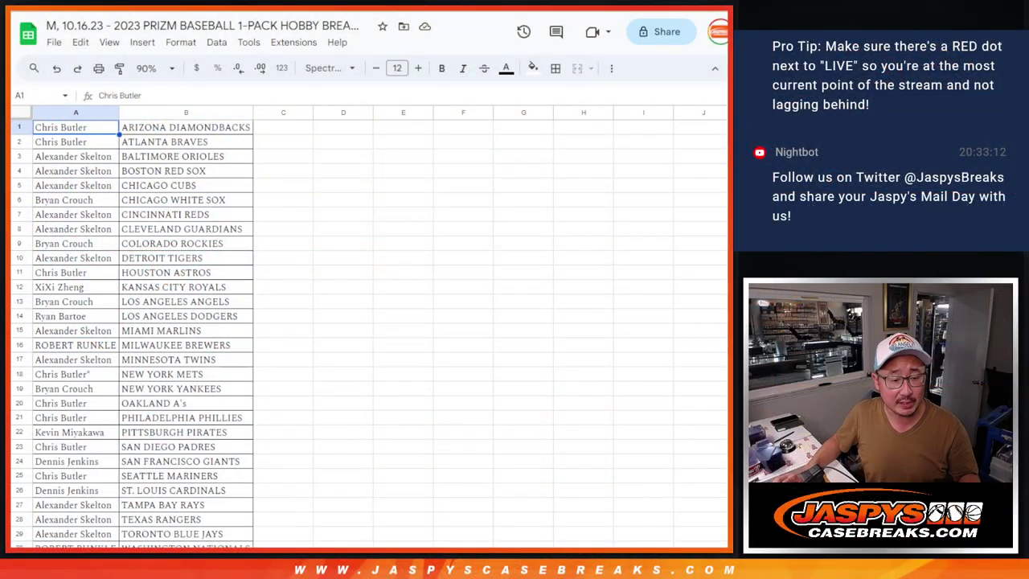
key(ctrl+shift+Down)
key(ctrl+Tab)
key(ctrl+Tab)
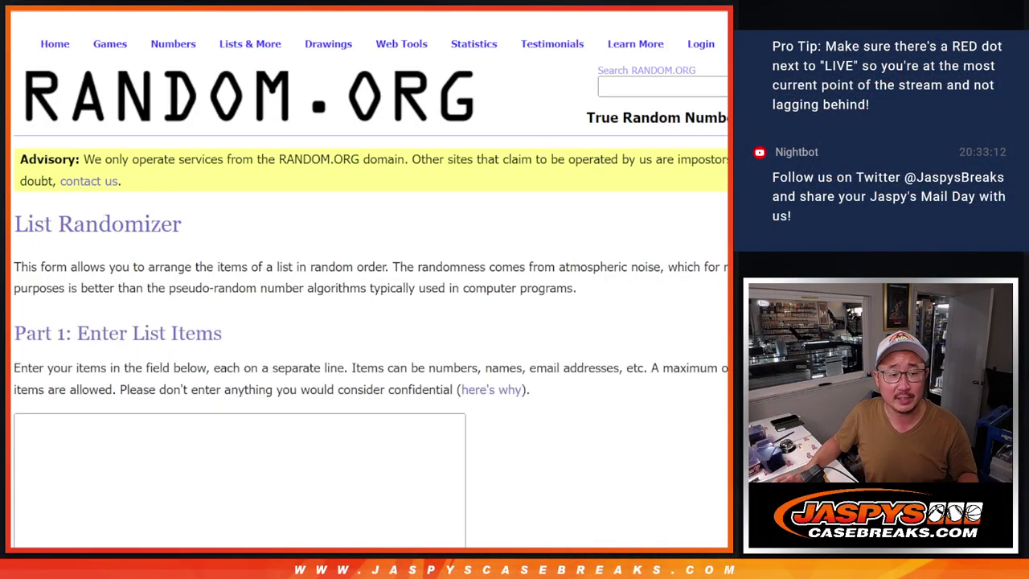
click(306, 469)
key(ctrl+v)
scroll(373, 482, up, 10)
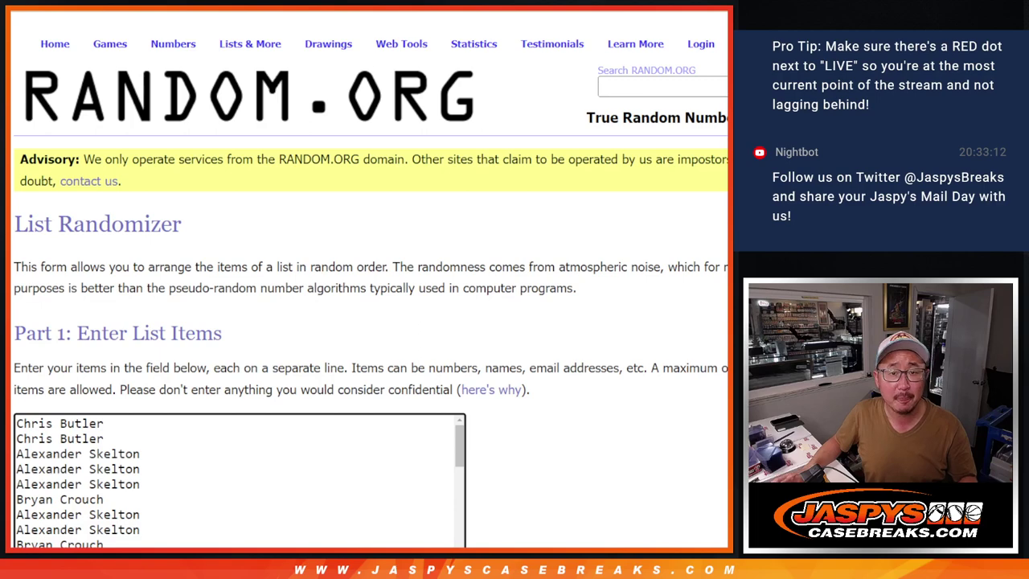
Zoom the spreadsheet to 125%
key(ctrl+shift+Tab)
key(ctrl+shift+Tab)
key(ctrl+shift+Tab)
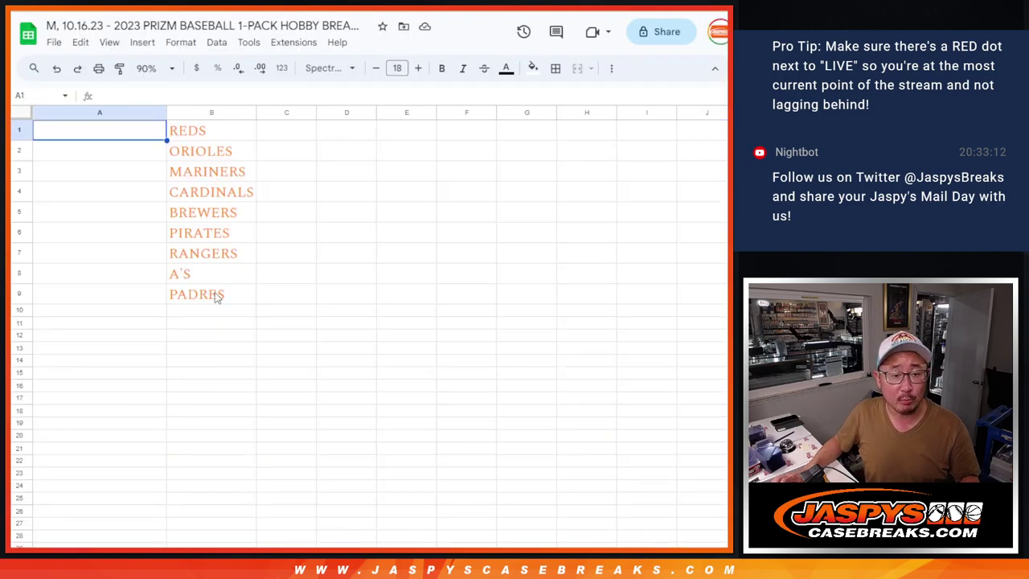
click(153, 67)
click(149, 175)
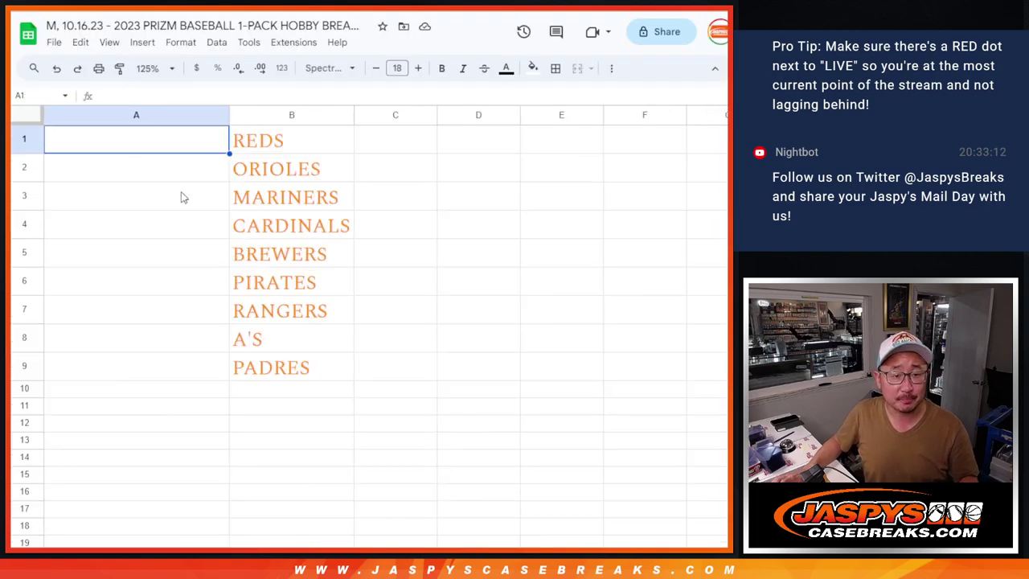
click(454, 259)
Roll two dice (3 and 4) and return to the list randomizer
key(ctrl+Tab)
key(ctrl+Tab)
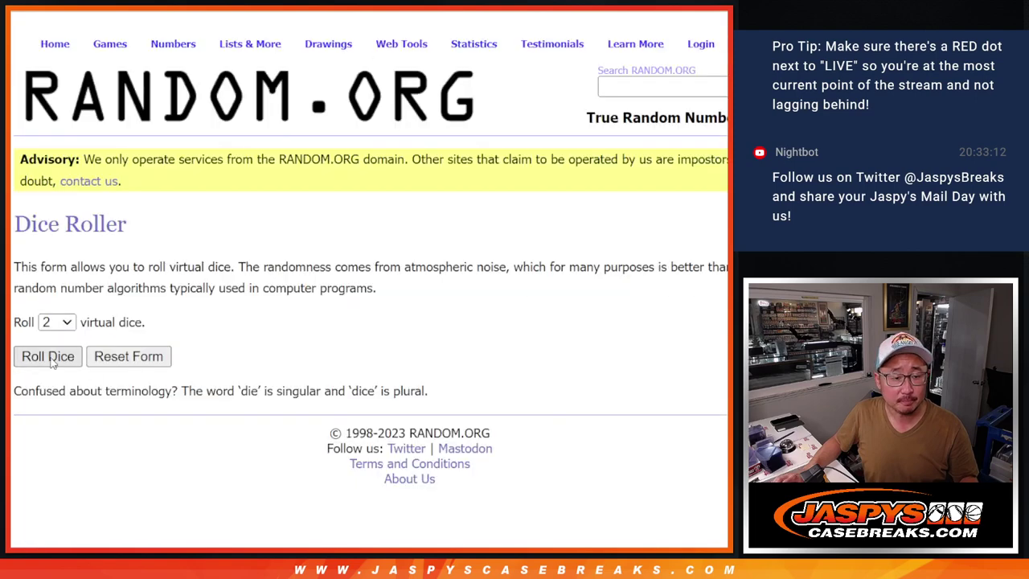
click(48, 358)
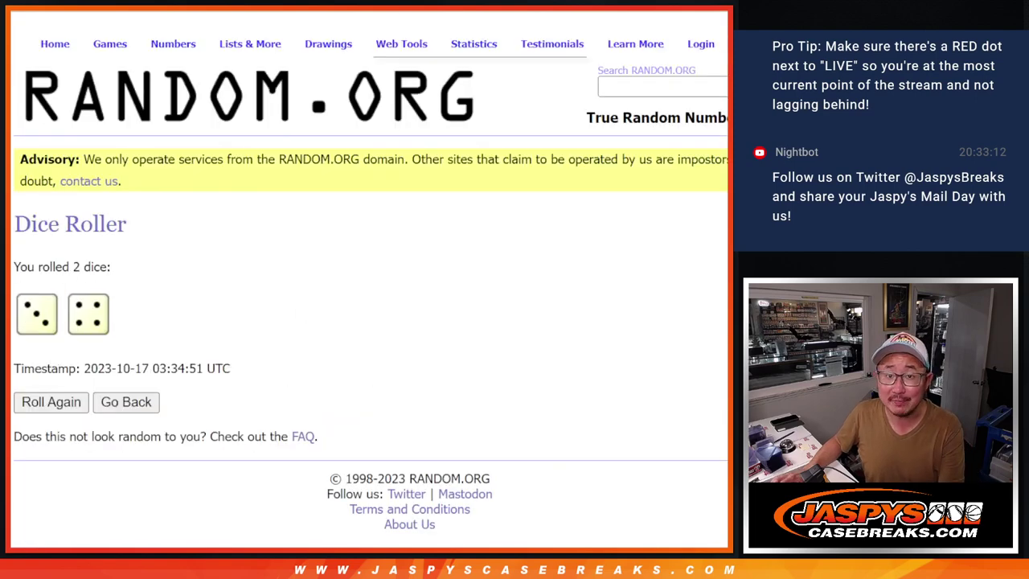
key(ctrl+shift+Tab)
key(ctrl+shift+Tab)
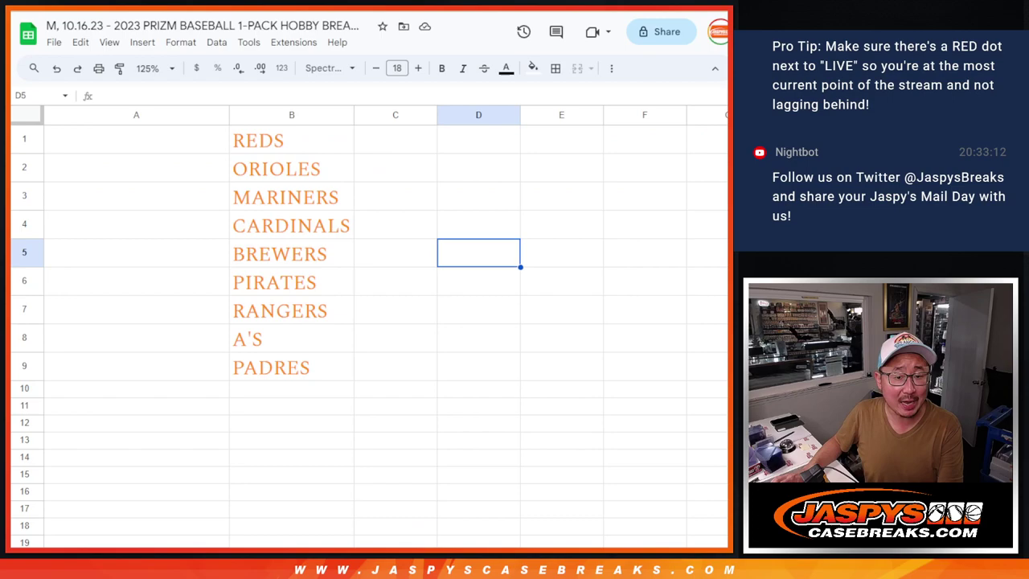
key(ctrl+Tab)
key(ctrl+Tab)
key(ctrl+Tab)
Randomize the 30-name list seven times
scroll(103, 475, down, 3)
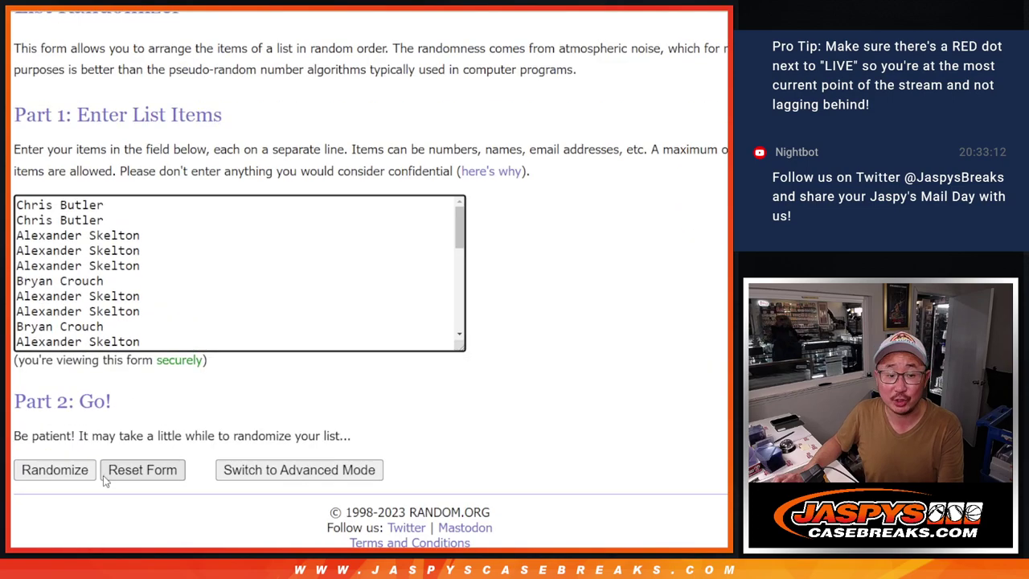
click(47, 475)
scroll(46, 475, down, 4)
click(44, 471)
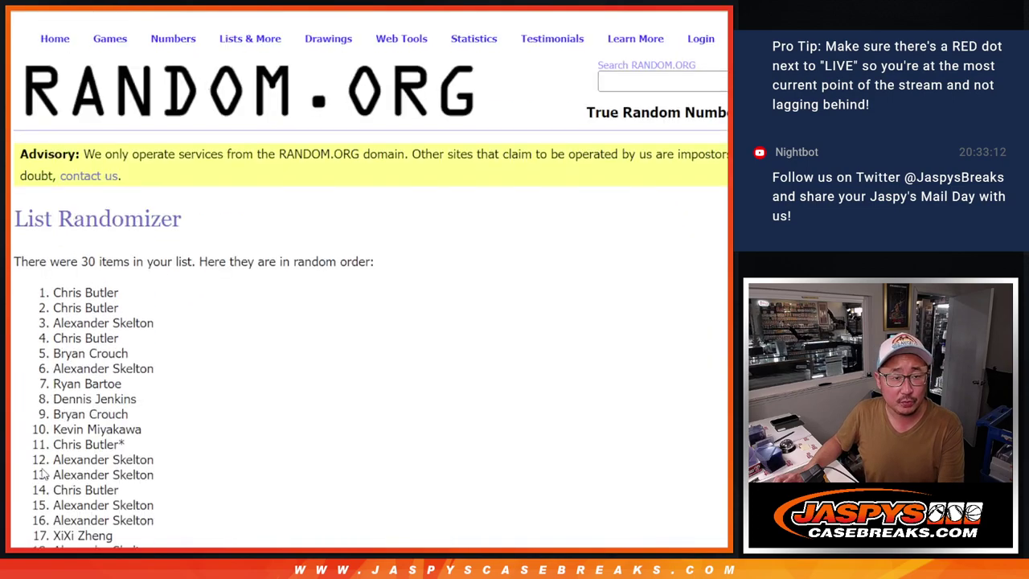
scroll(44, 474, down, 4)
click(40, 470)
scroll(45, 474, down, 4)
click(40, 470)
scroll(44, 474, down, 4)
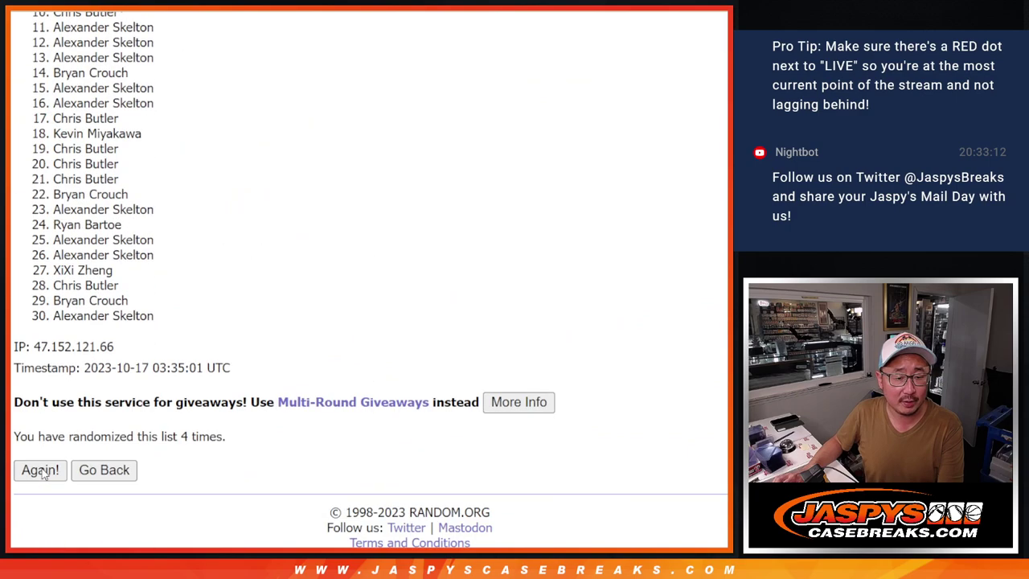
click(40, 470)
scroll(44, 474, down, 4)
click(41, 470)
scroll(44, 474, down, 4)
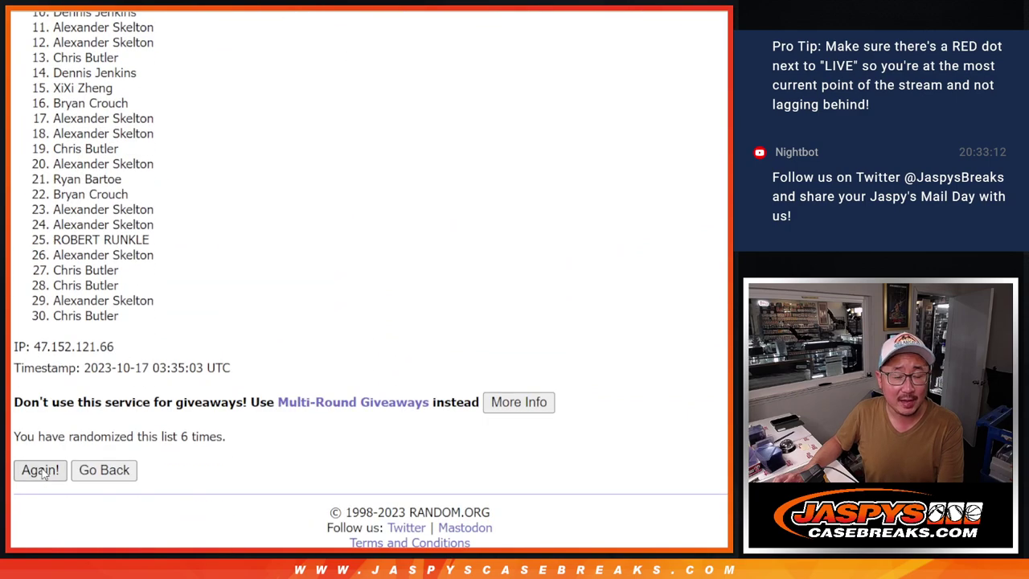
click(40, 470)
scroll(574, 114, down, 4)
Check the shuffle count of 7, then select the top nine names of the result
key(ctrl+Tab)
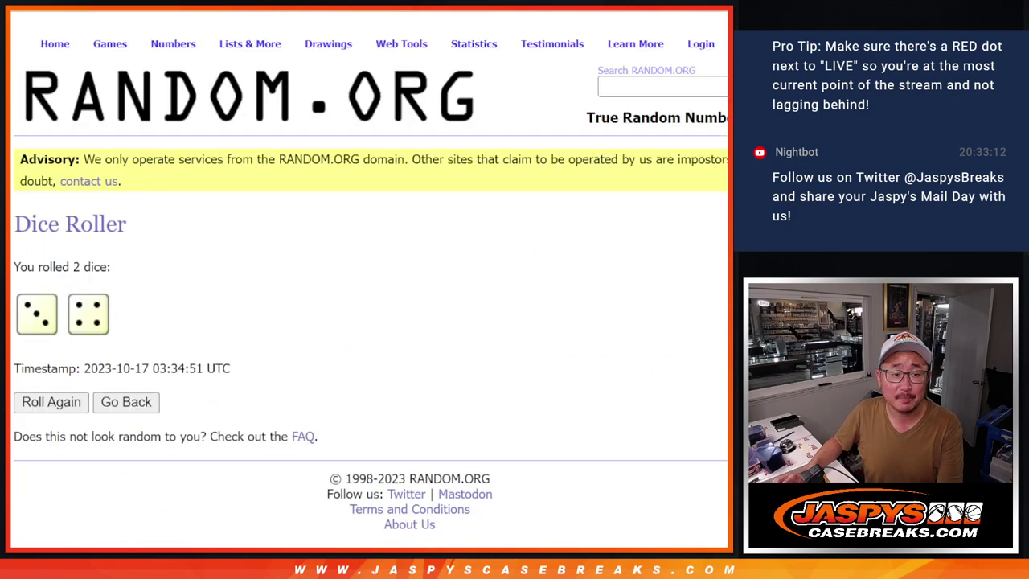
key(ctrl+Tab)
drag(170, 437, 256, 436)
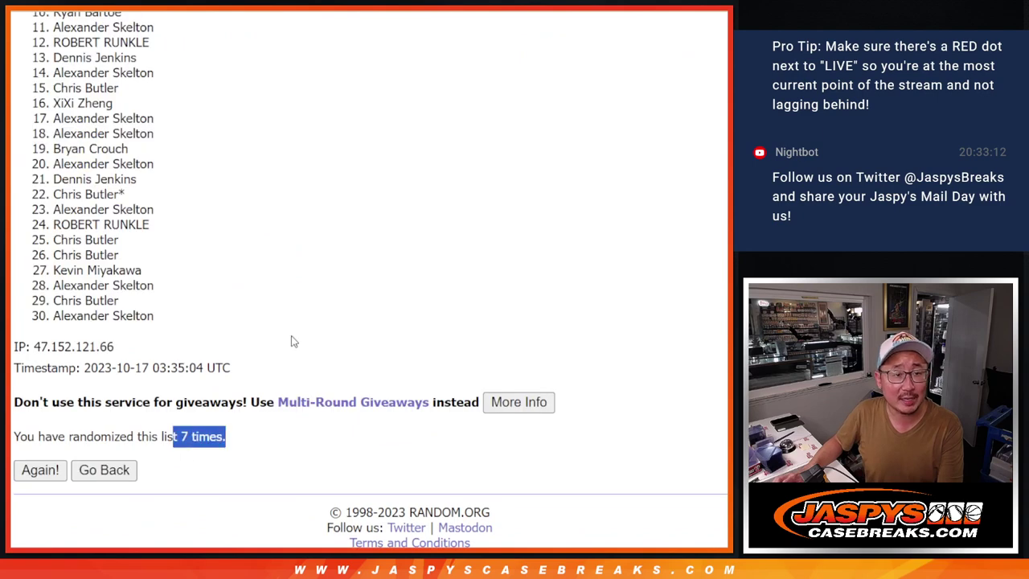
scroll(369, 273, up, 1)
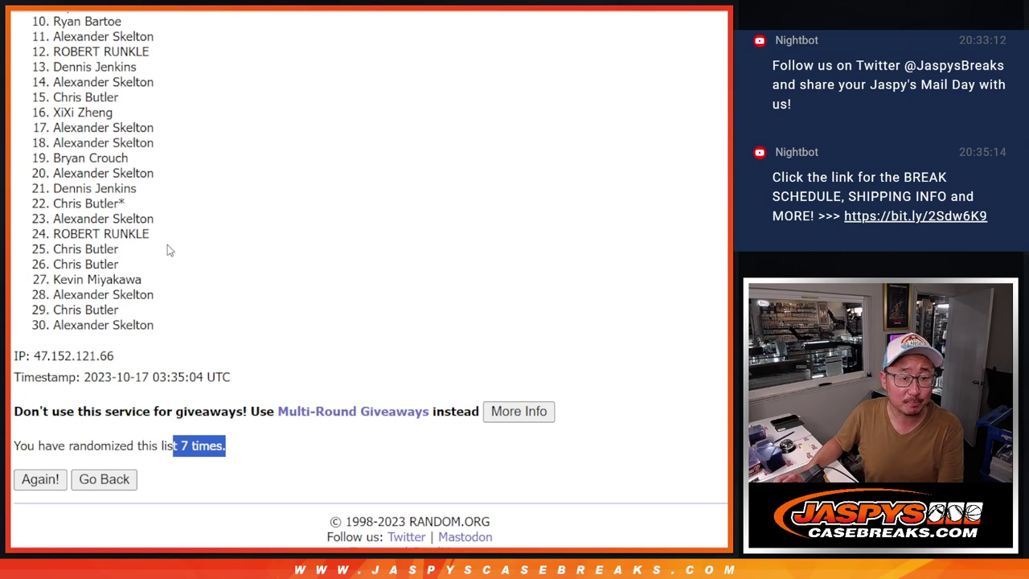
click(589, 274)
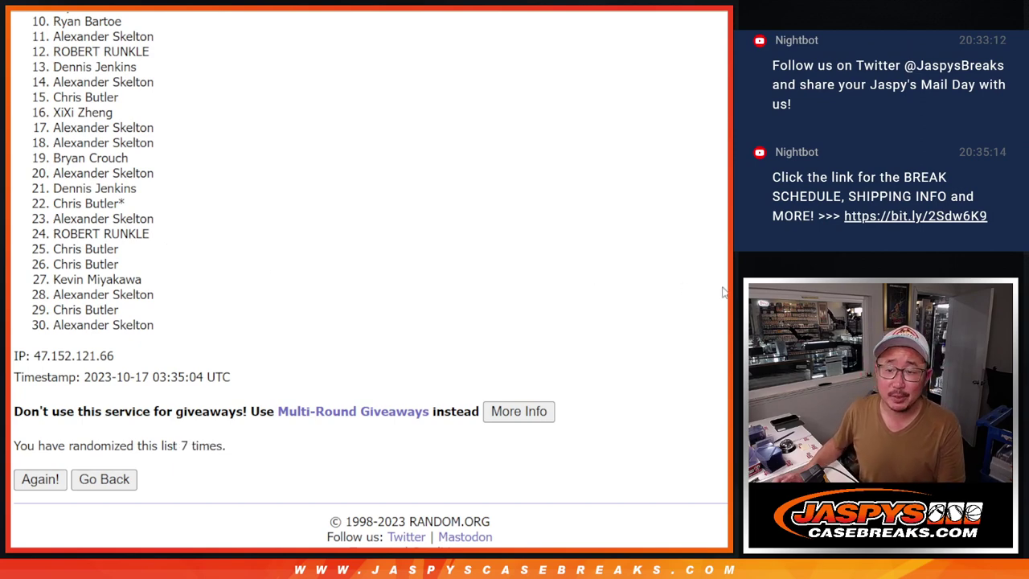
scroll(370, 280, up, 2)
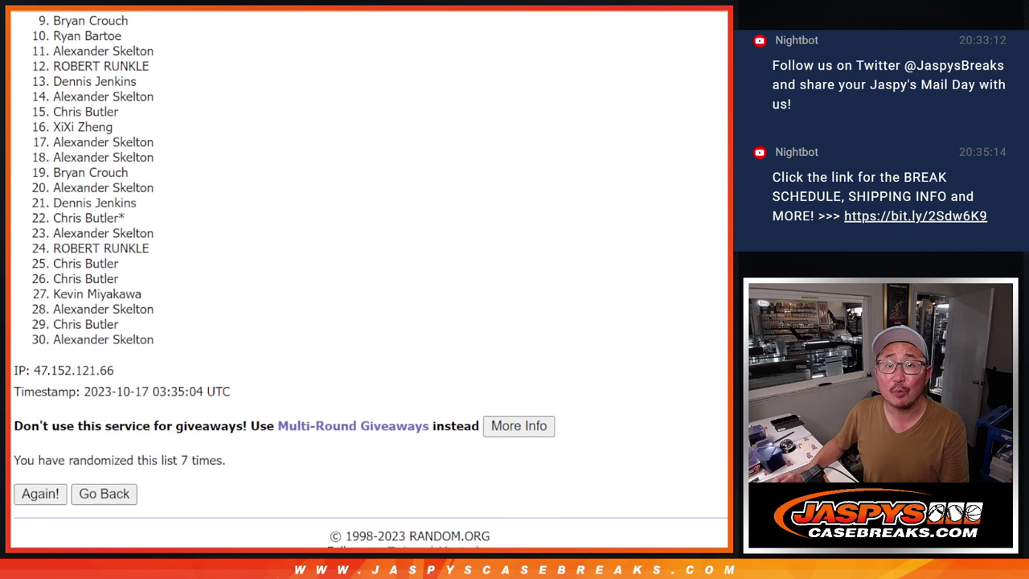
scroll(370, 279, up, 3)
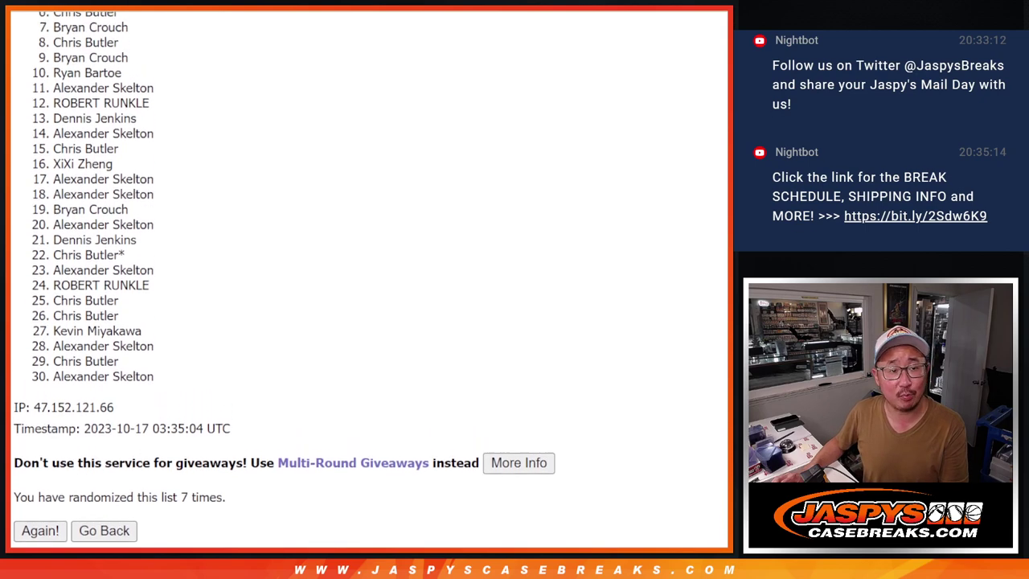
scroll(370, 280, up, 3)
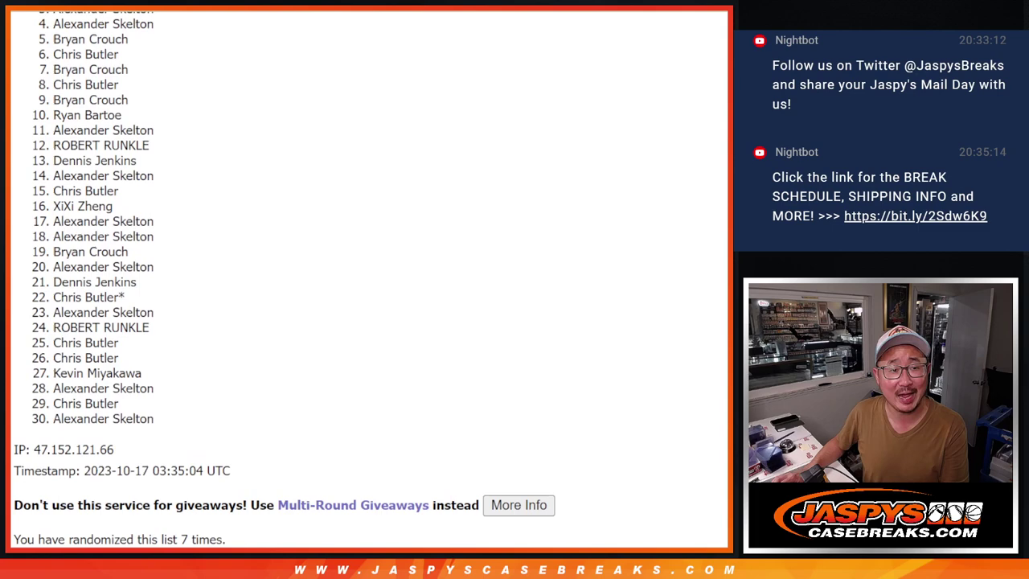
scroll(370, 280, up, 3)
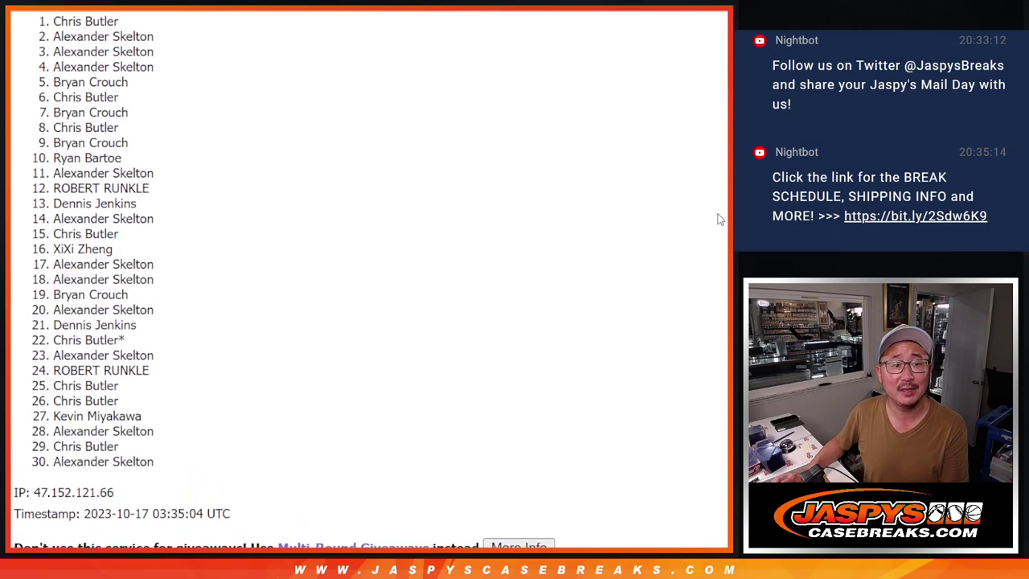
drag(54, 19, 153, 151)
key(ctrl+c)
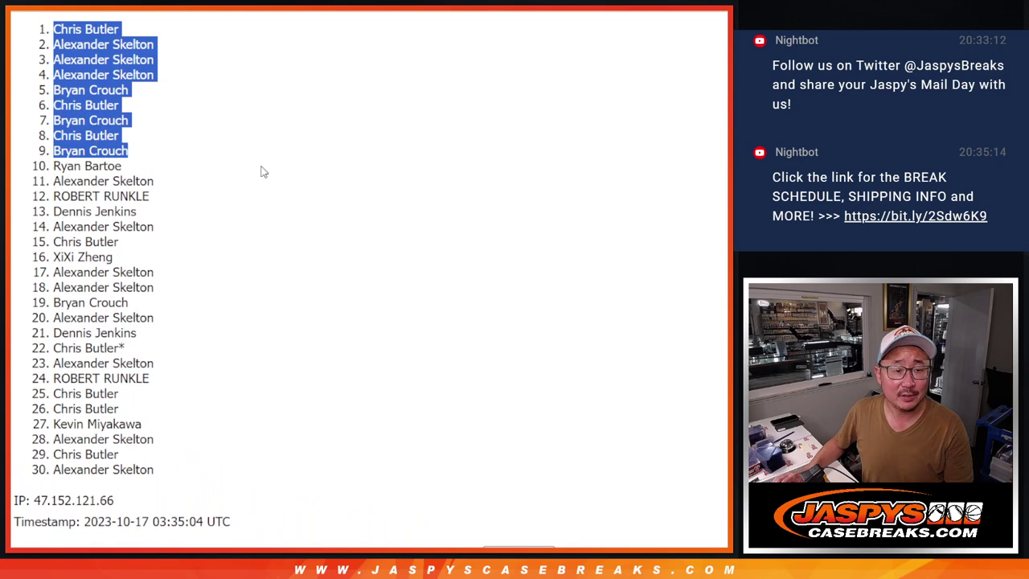
Paste the nine shuffled names into column A of the team spreadsheet, starting at A1
scroll(274, 169, down, 5)
scroll(273, 169, up, 5)
key(ctrl+Tab)
key(ctrl+Tab)
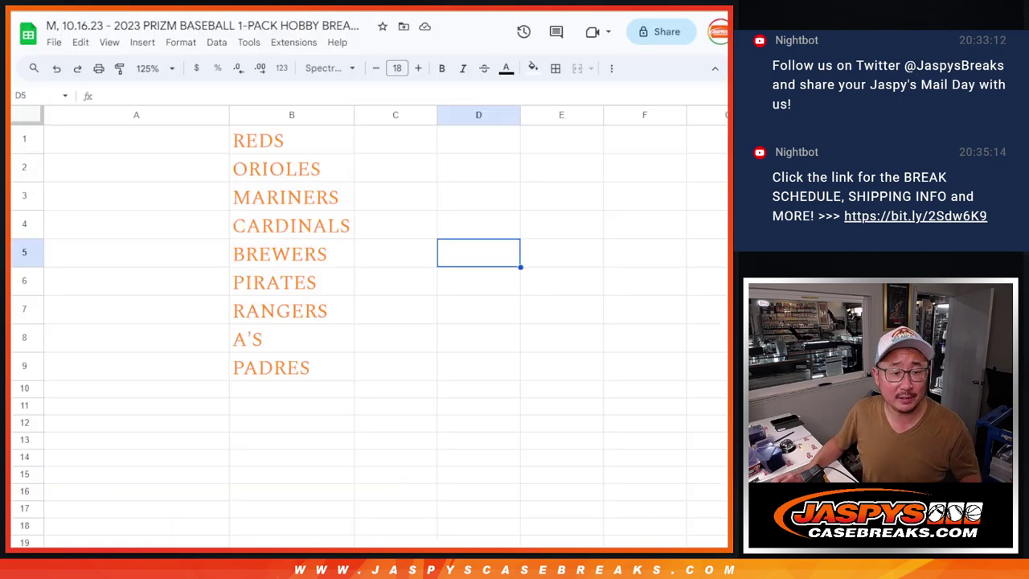
click(120, 145)
key(ctrl+v)
Set the names to Spectral size 18 and auto-fit column A to the longest name
click(328, 68)
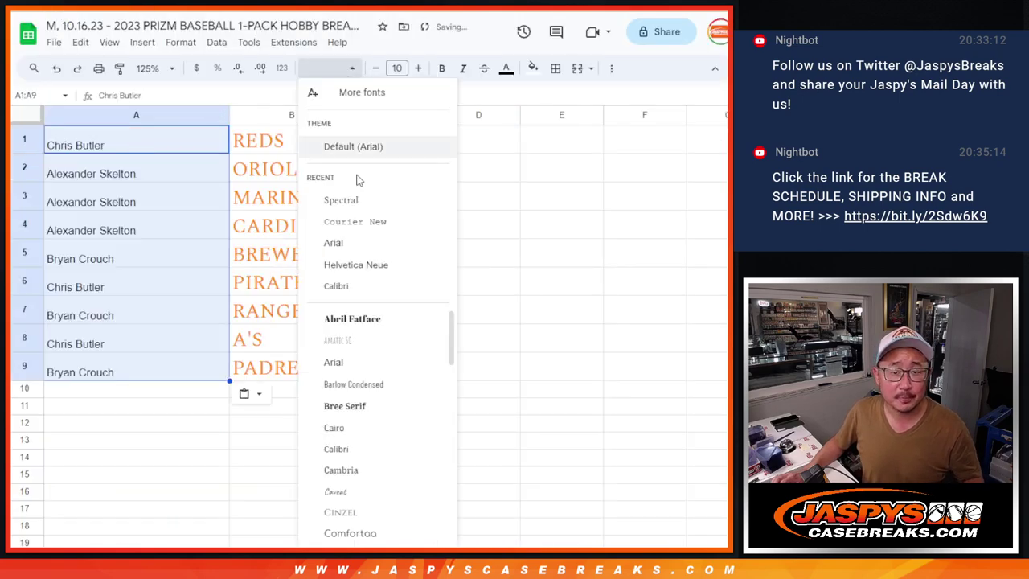
click(345, 199)
click(396, 67)
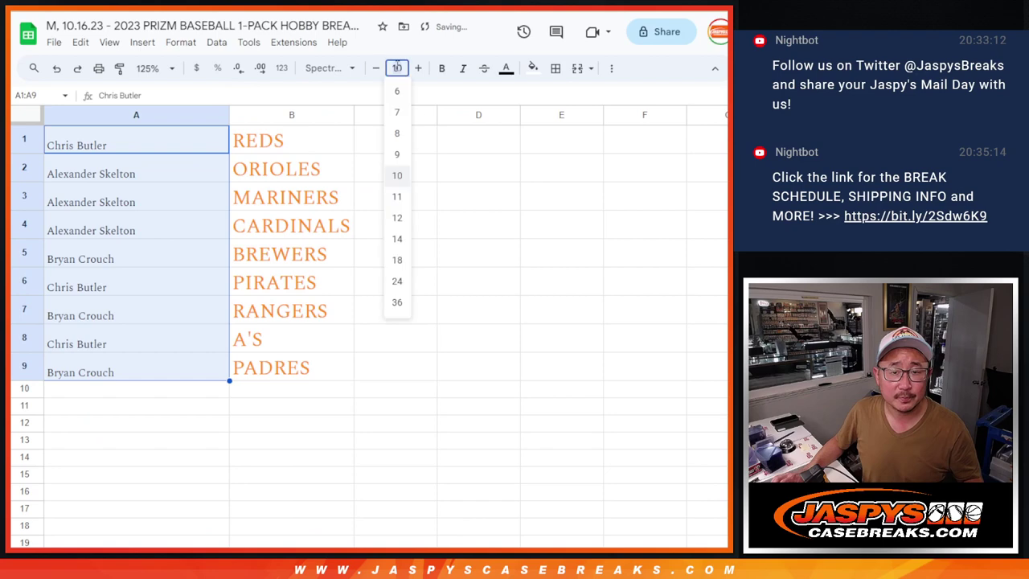
click(398, 260)
double_click(229, 115)
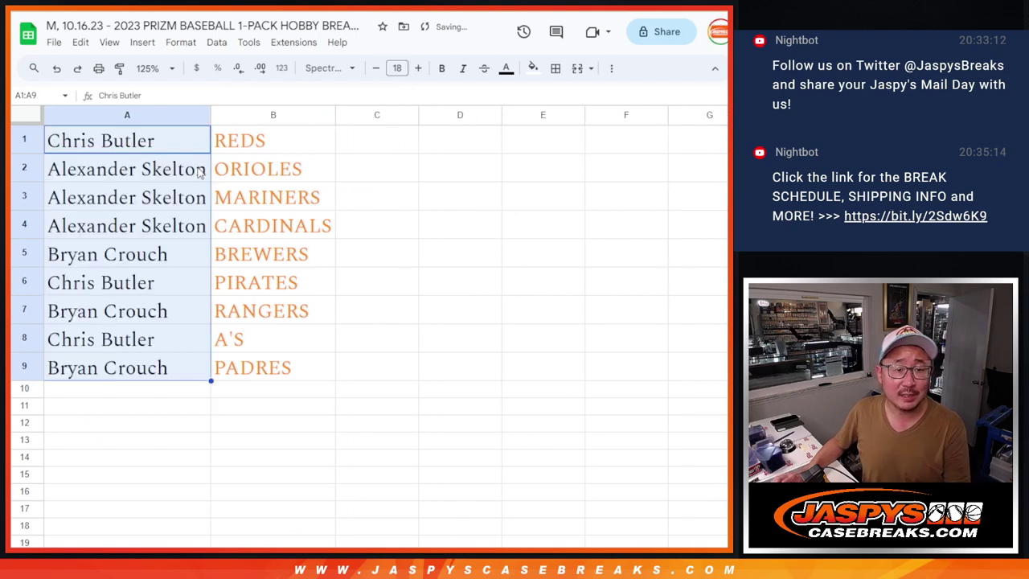
click(205, 171)
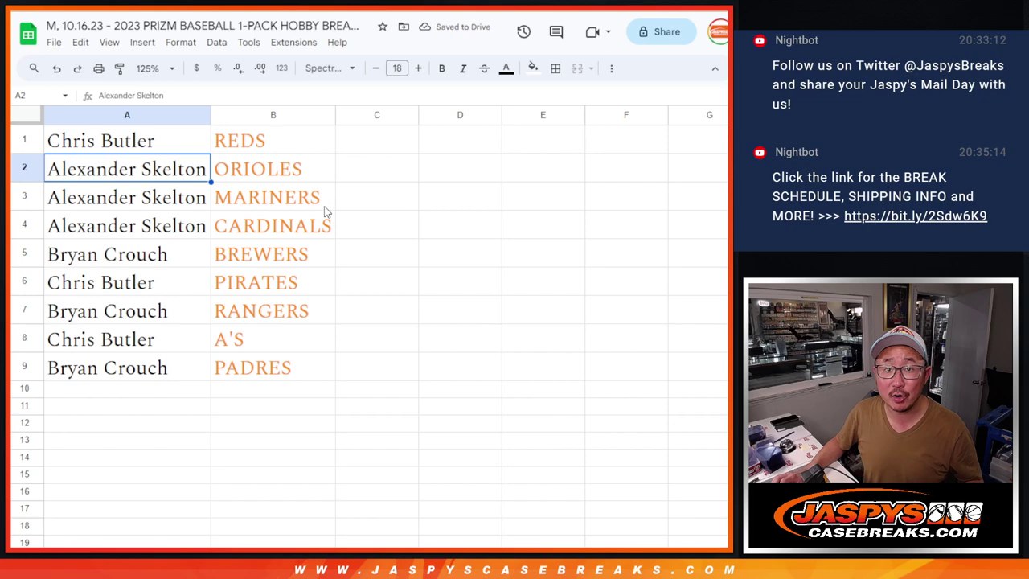
Highlight example pairings: the name in A5 and teams BREWERS, RANGERS, PADRES, PIRATES, A'S
click(144, 257)
click(245, 262)
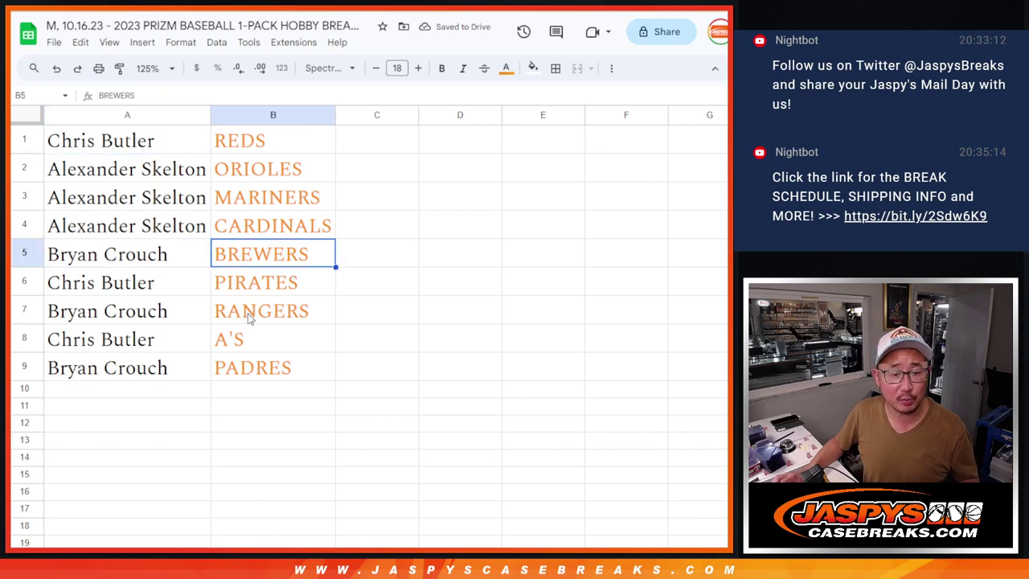
ctrl+click(247, 315)
ctrl+click(241, 366)
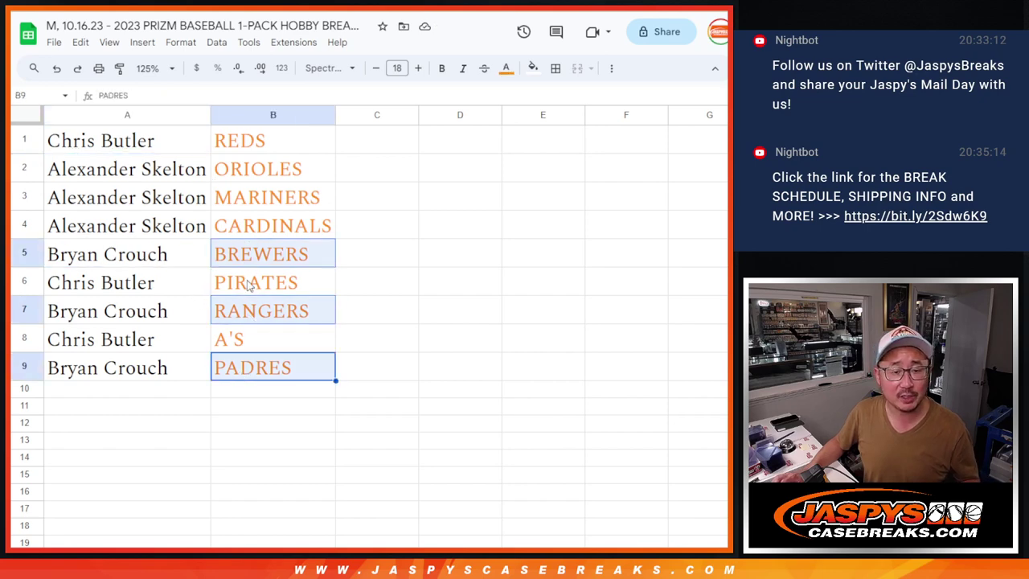
click(250, 286)
ctrl+click(249, 351)
click(389, 233)
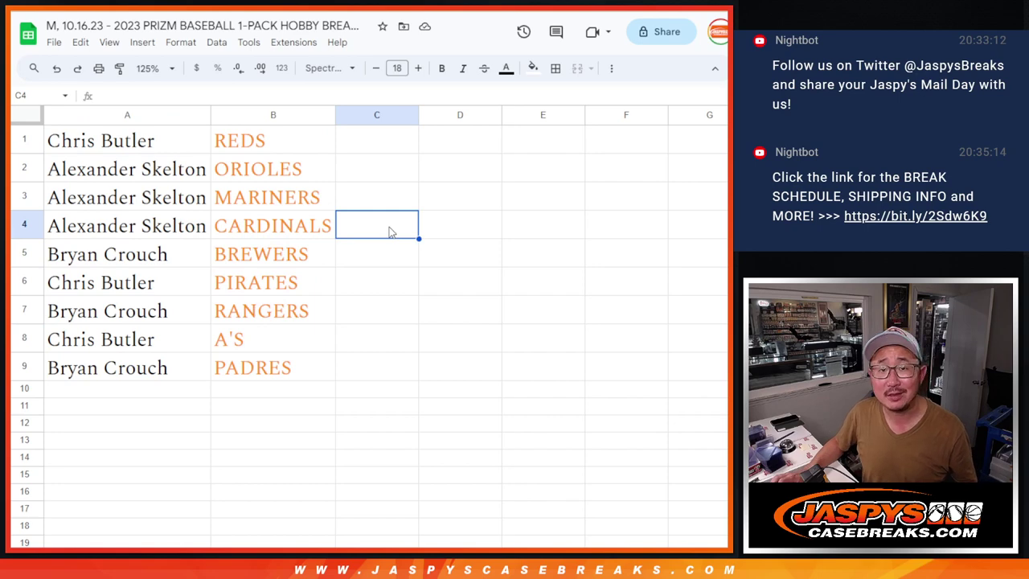
click(157, 144)
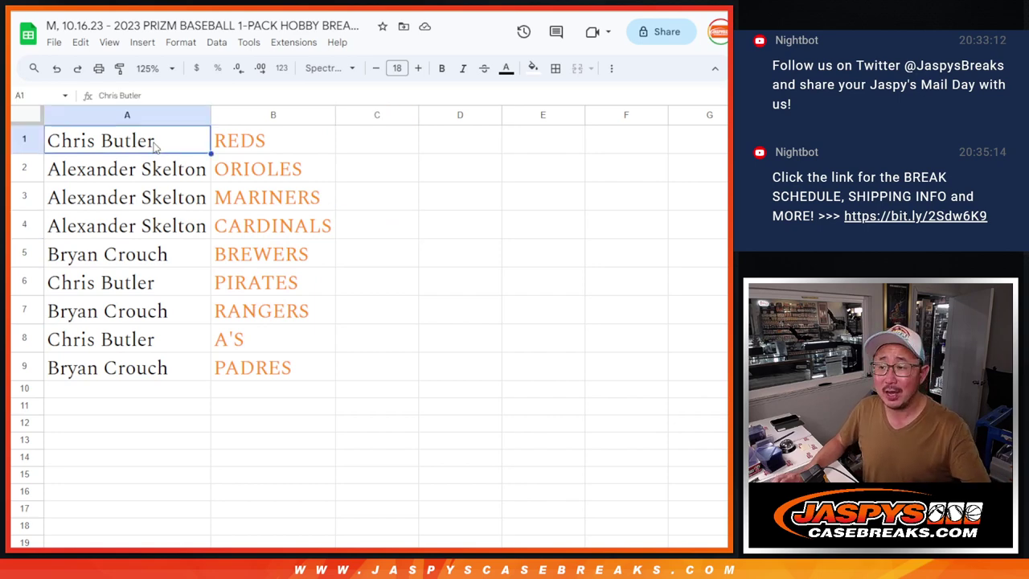